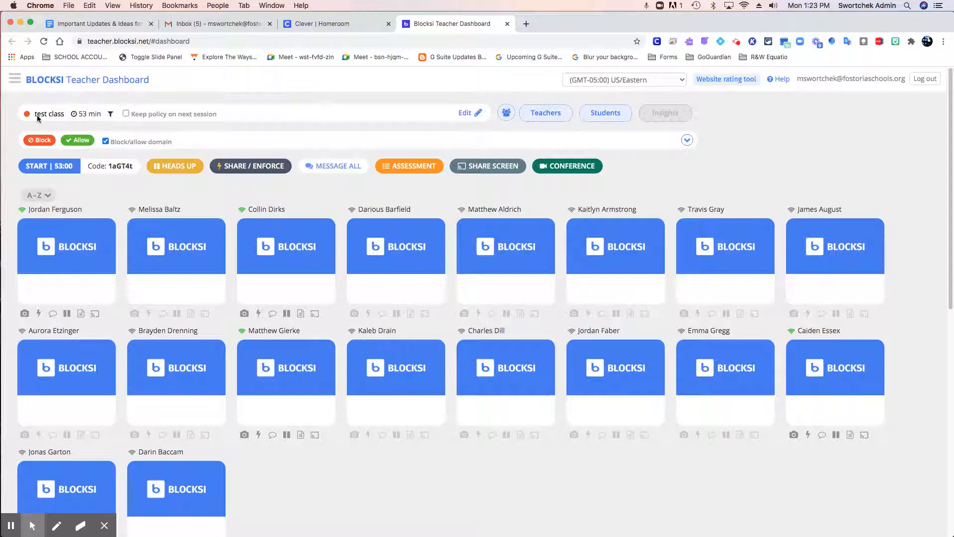
# Save the test class settings with the policy set to None, and look over the block/allow domain section.
pyautogui.click(464, 115)
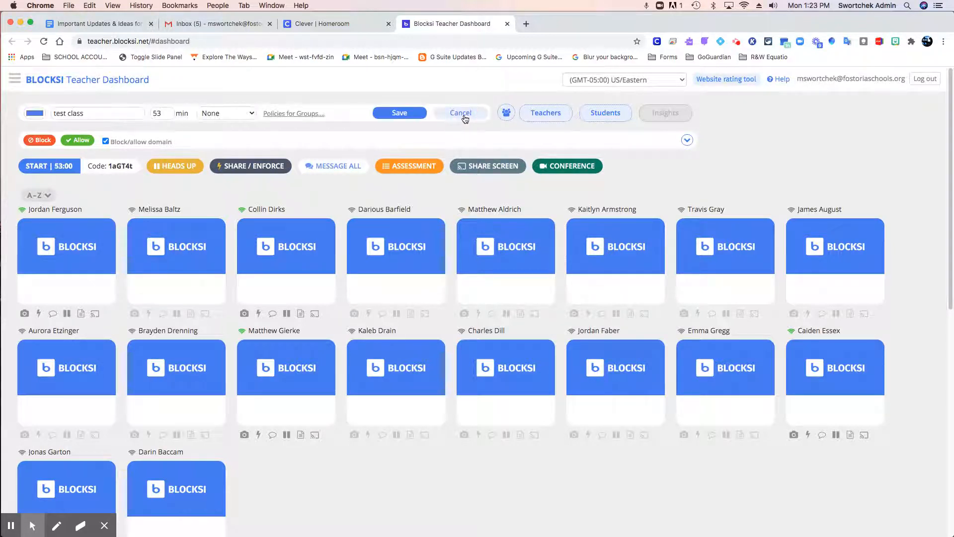
pyautogui.click(418, 115)
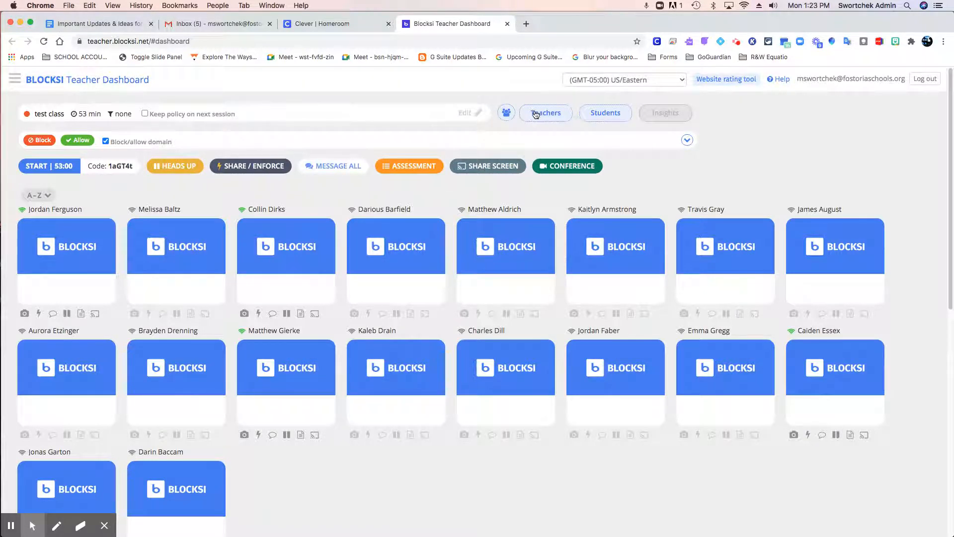
pyautogui.click(688, 140)
pyautogui.click(687, 141)
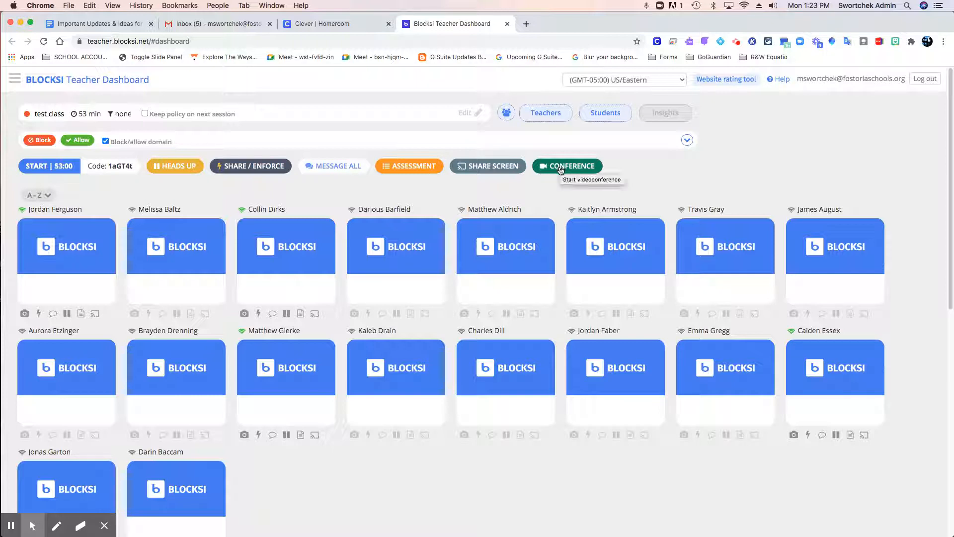
# Start the test class session and look over the students' live screens.
pyautogui.click(49, 167)
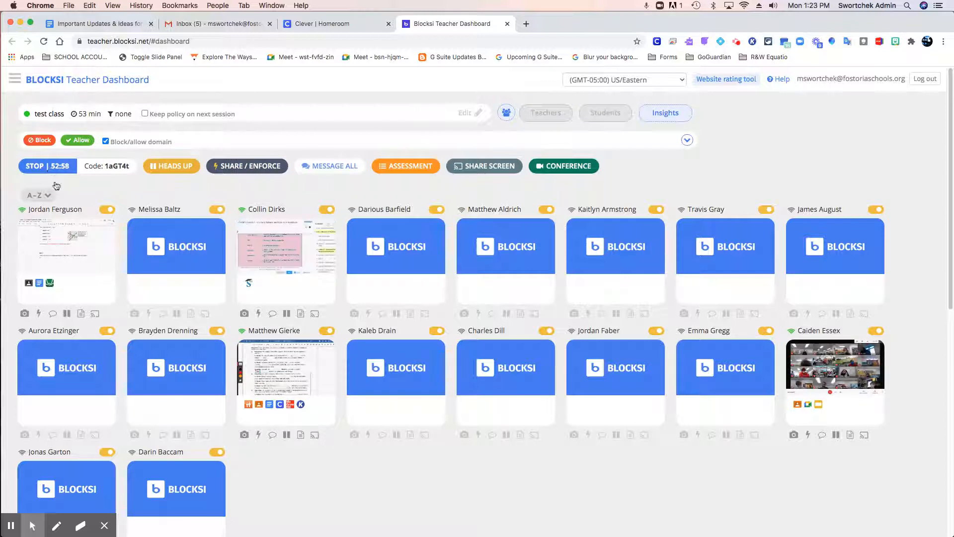
pyautogui.scroll(-5, 289, 497)
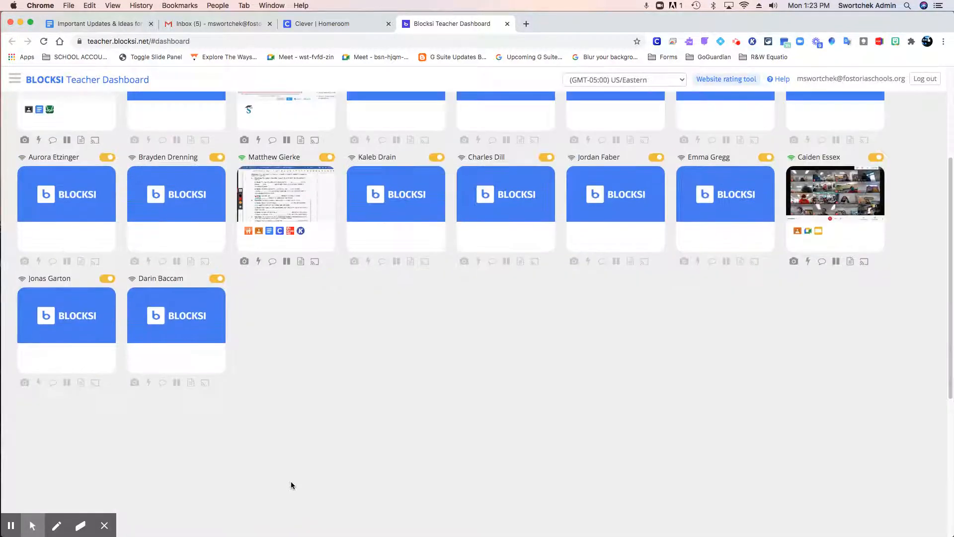
pyautogui.scroll(5, 292, 485)
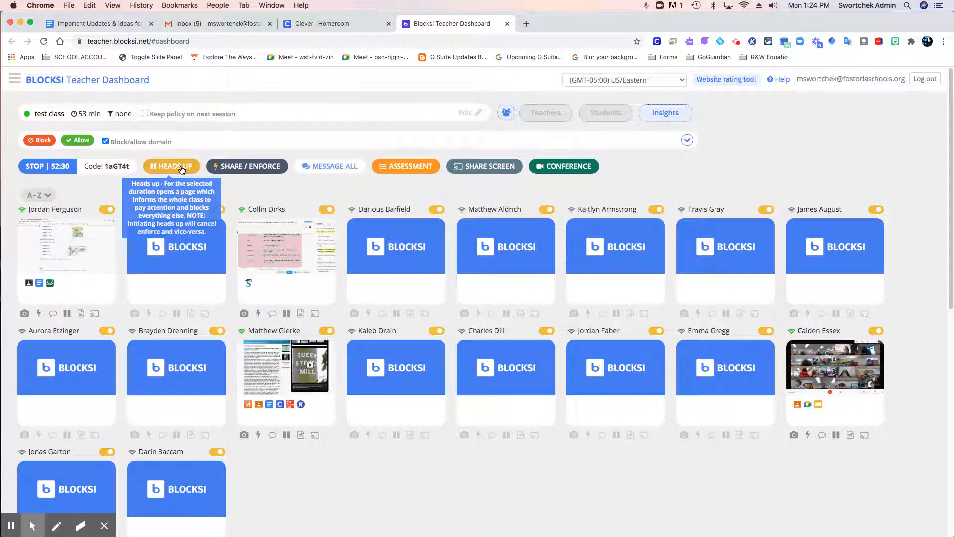
# Examine the Share/Enforce pages options, including the group choices for sharing and enforcing, and close the dialog.
pyautogui.click(234, 169)
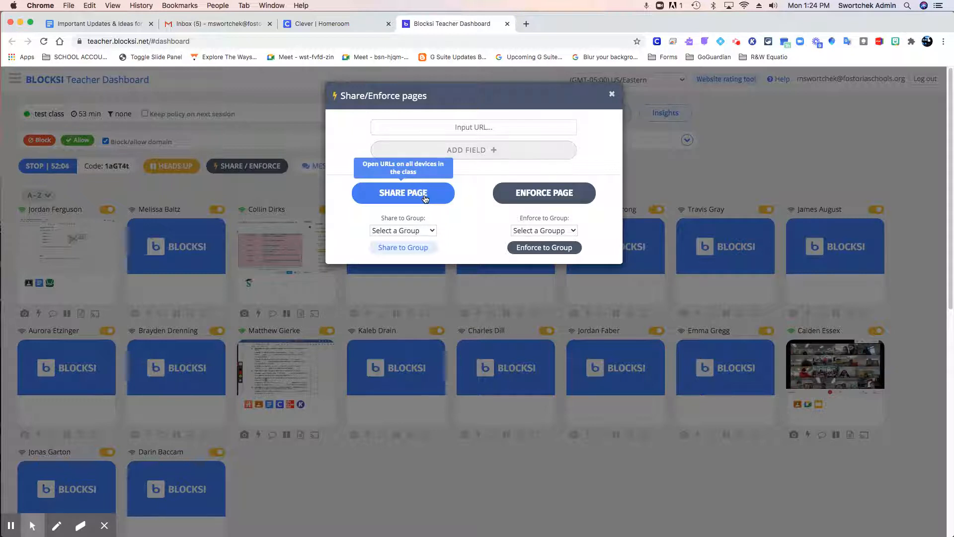
pyautogui.click(532, 235)
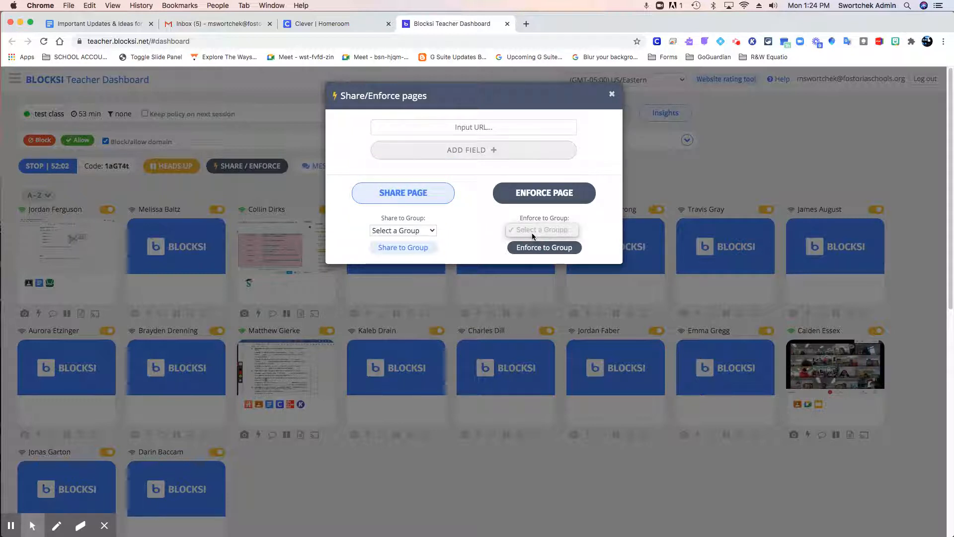
pyautogui.click(405, 231)
pyautogui.click(458, 228)
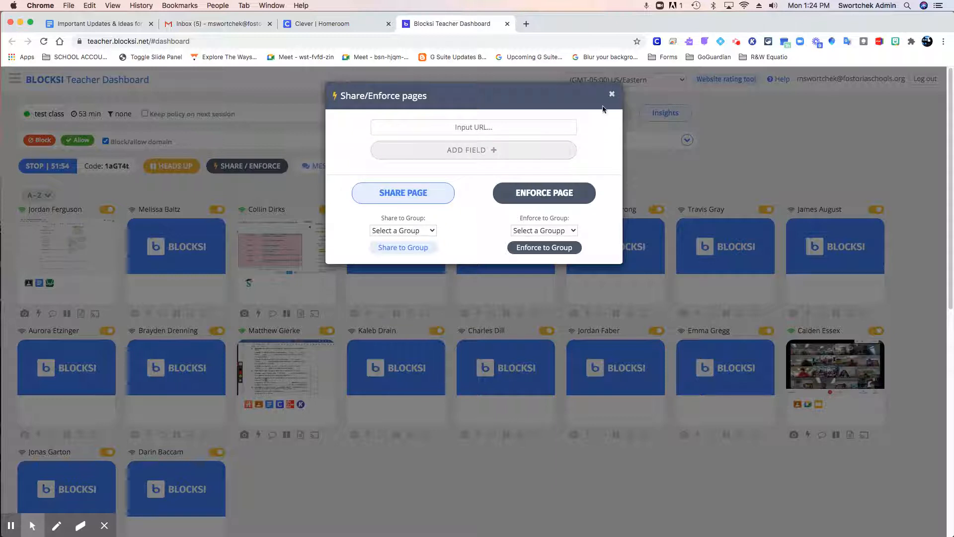
pyautogui.click(613, 96)
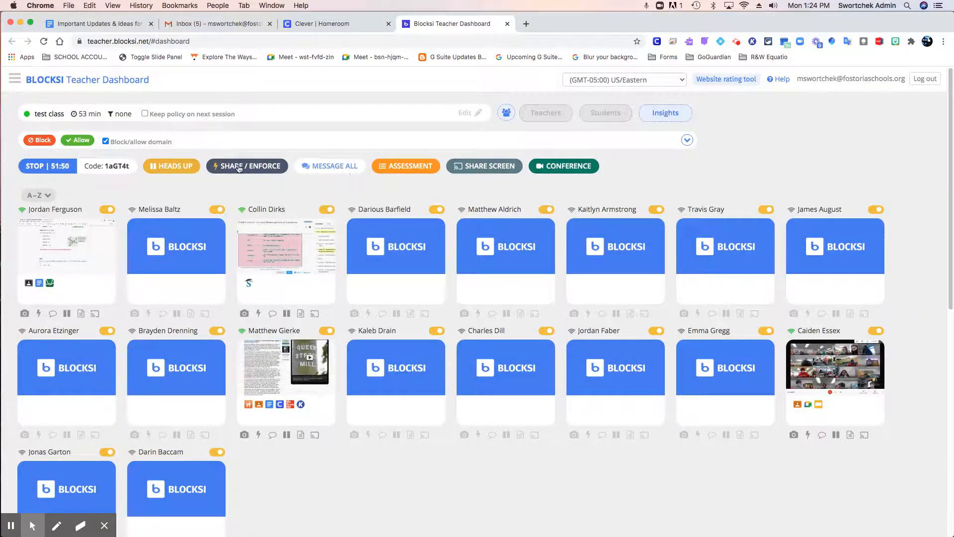
# Examine the class message form and its recipient choices, and cancel without sending a message.
pyautogui.click(315, 167)
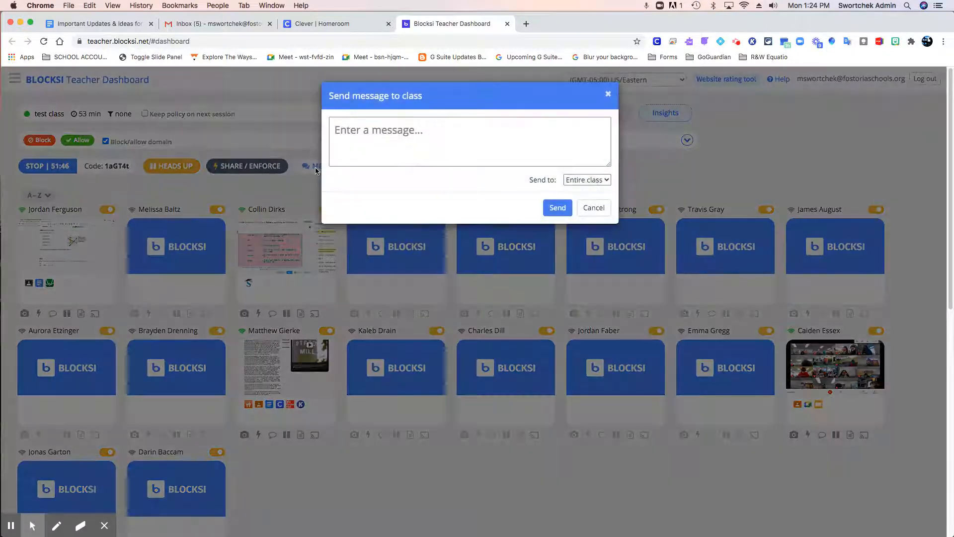
pyautogui.click(576, 183)
pyautogui.click(515, 134)
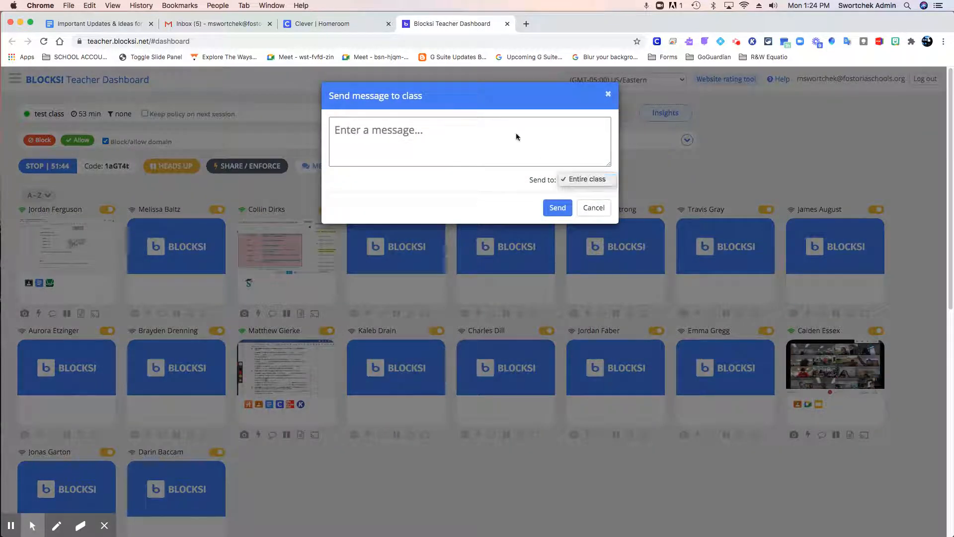
pyautogui.click(597, 210)
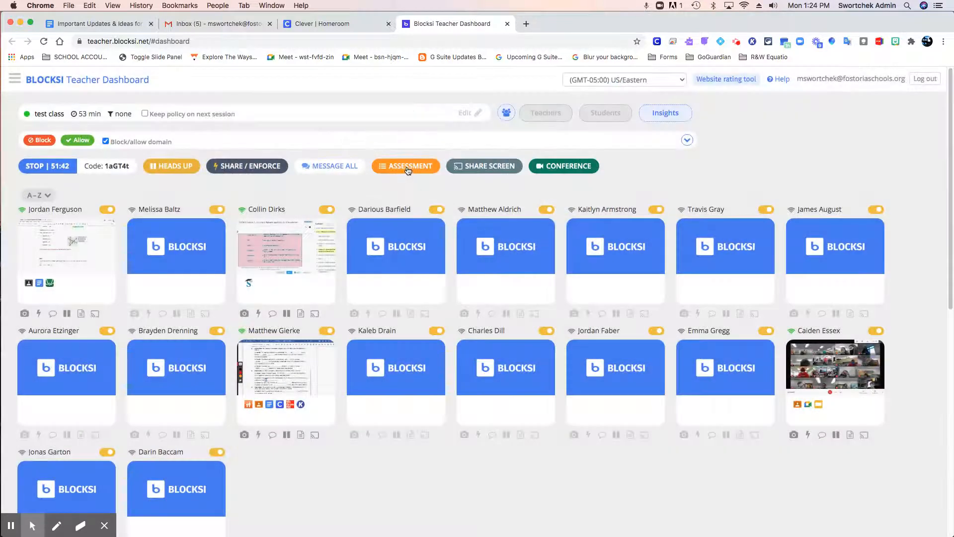
# Begin an assessment setup and fill its enforced and whitelisted URLs with Google Classroom from the Web Apps Library.
pyautogui.click(427, 166)
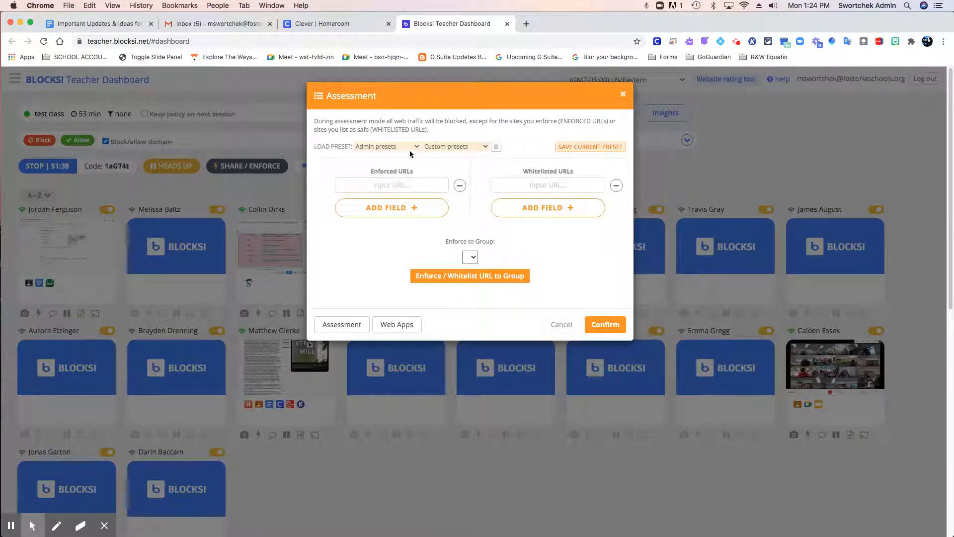
pyautogui.click(415, 185)
pyautogui.click(559, 184)
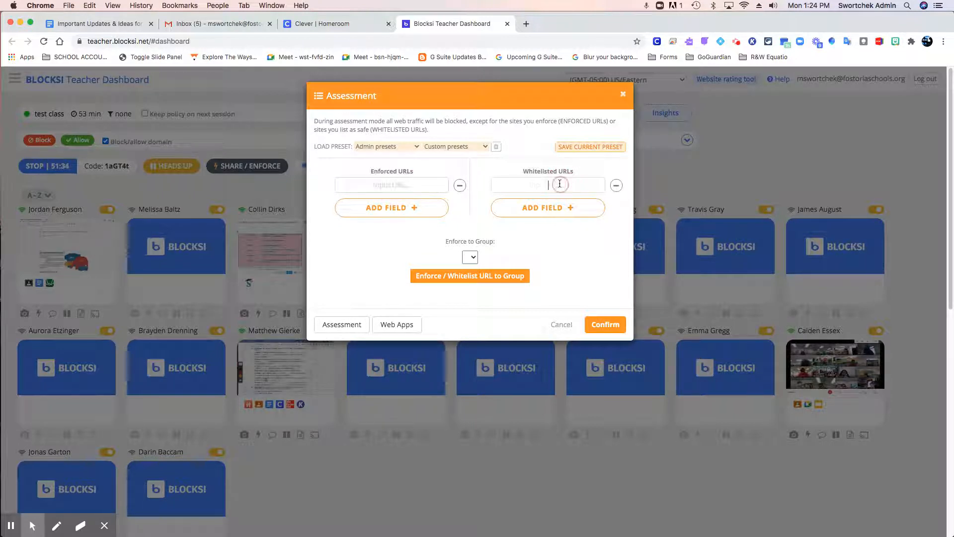
pyautogui.click(384, 329)
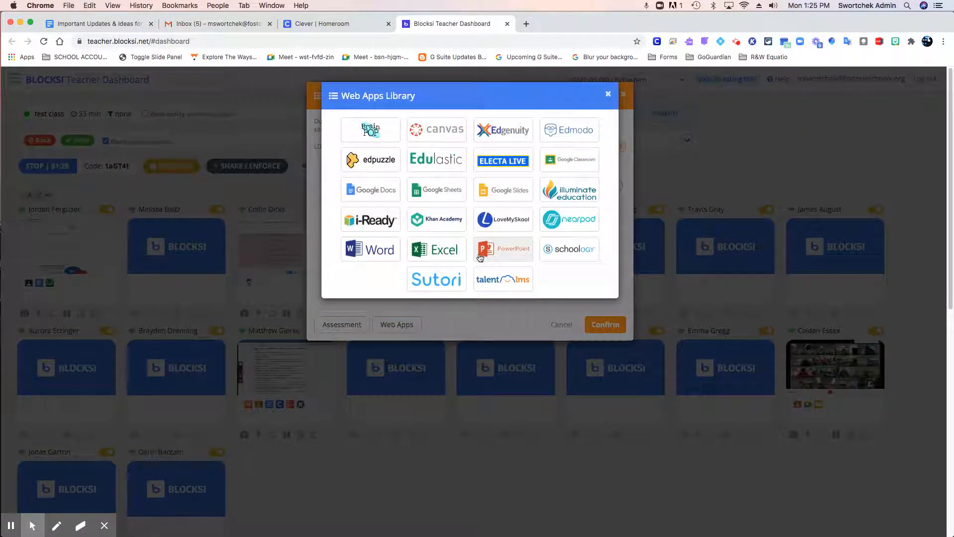
pyautogui.click(569, 160)
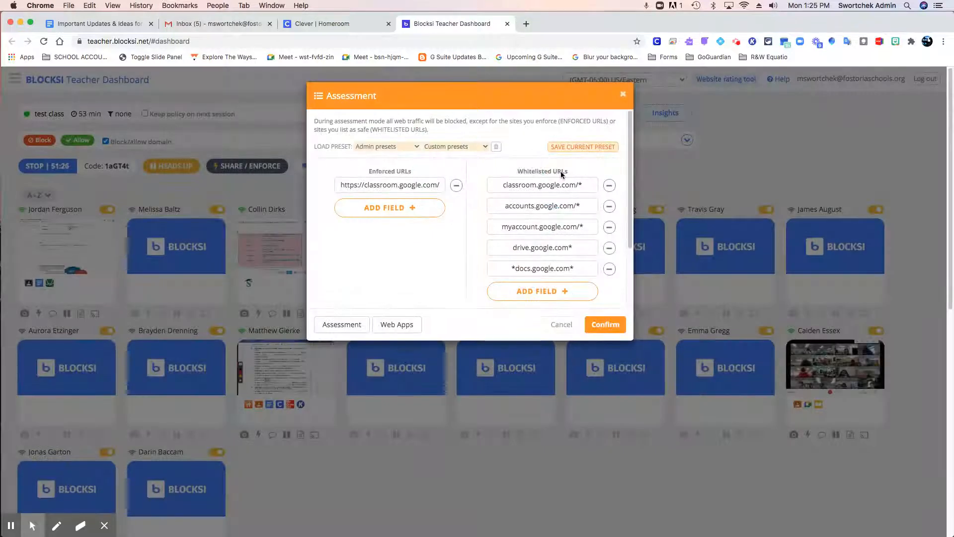
# Add Nearpod from the Web Apps Library to the assessment and review the whitelisted URLs.
pyautogui.click(435, 216)
pyautogui.click(415, 324)
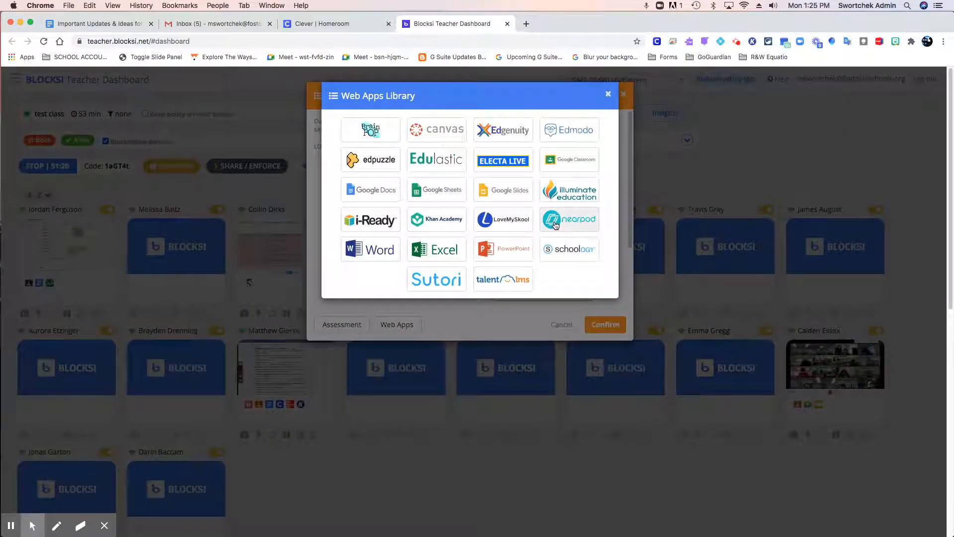
pyautogui.click(555, 224)
pyautogui.scroll(-5, 577, 234)
pyautogui.scroll(5, 576, 235)
pyautogui.scroll(-5, 577, 235)
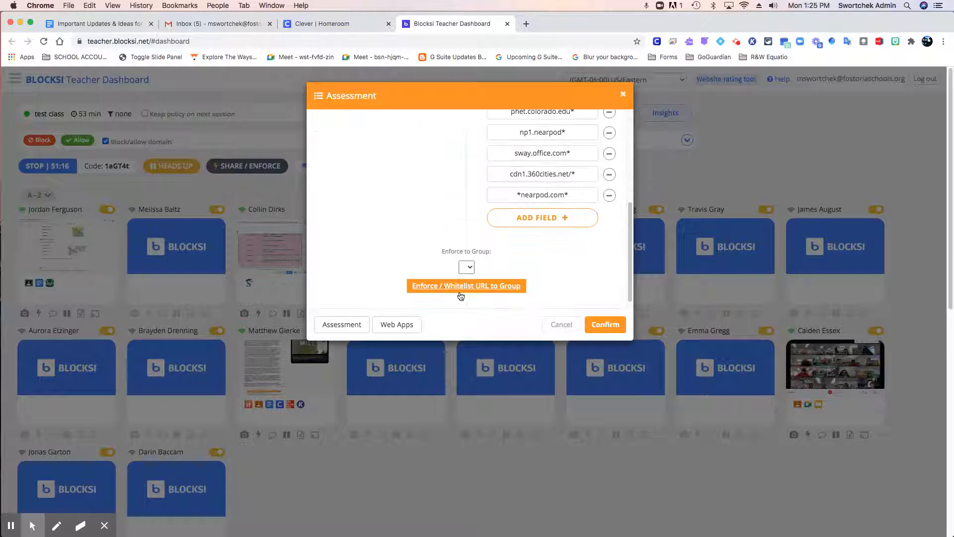
pyautogui.scroll(5, 490, 294)
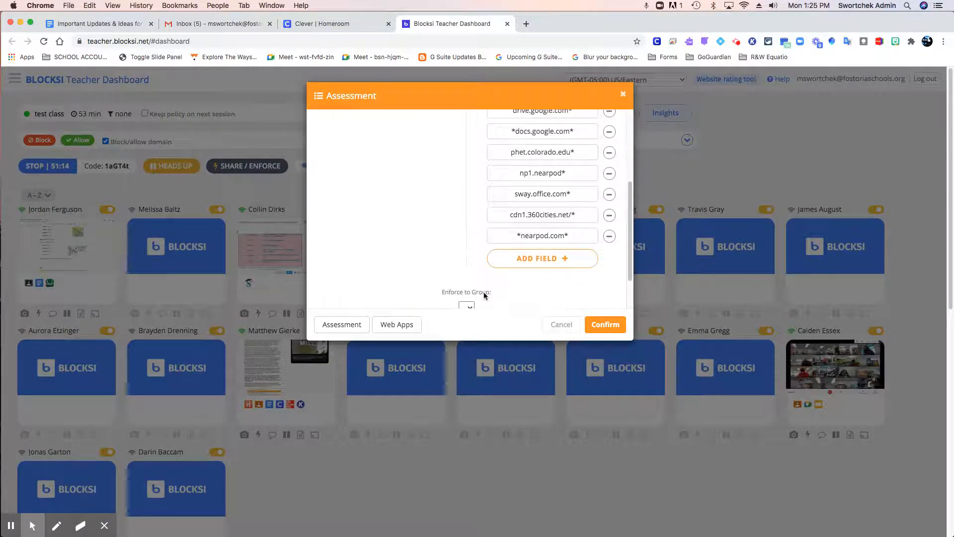
# Check the Enforce to Group choices for the assessment, and cancel the assessment setup.
pyautogui.scroll(-5, 477, 286)
pyautogui.click(468, 258)
pyautogui.click(470, 258)
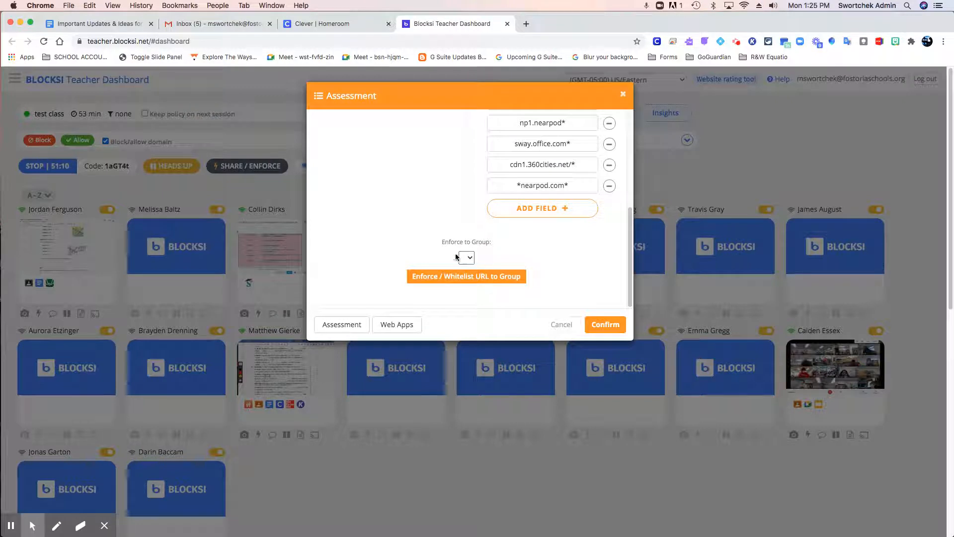
pyautogui.scroll(5, 597, 283)
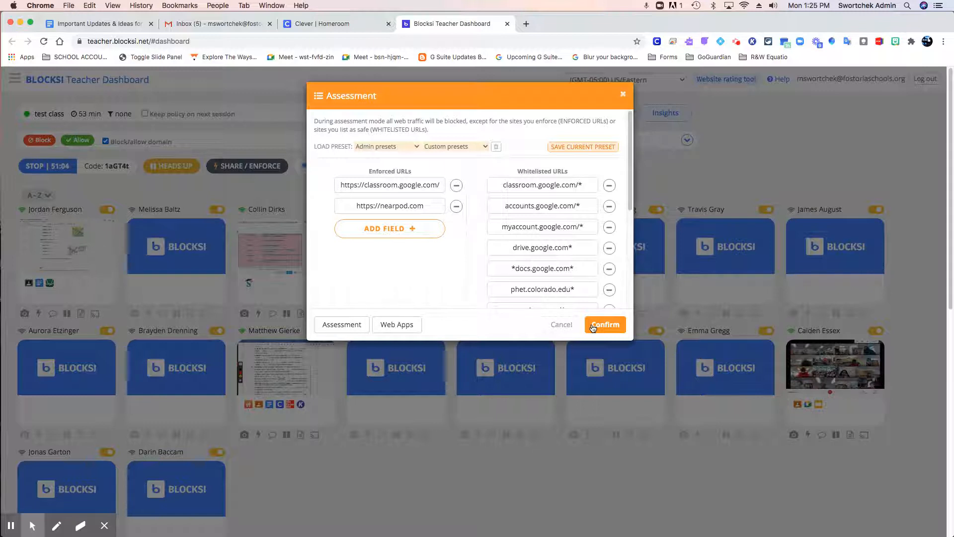
pyautogui.click(561, 324)
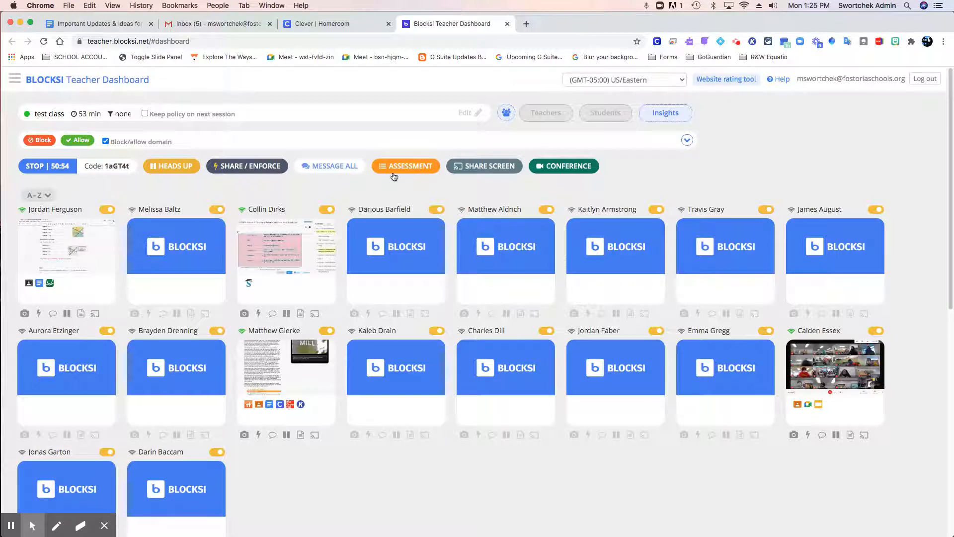
# Examine the entire screen, application window and Chrome tab choices for screen sharing, and cancel without sharing.
pyautogui.click(495, 171)
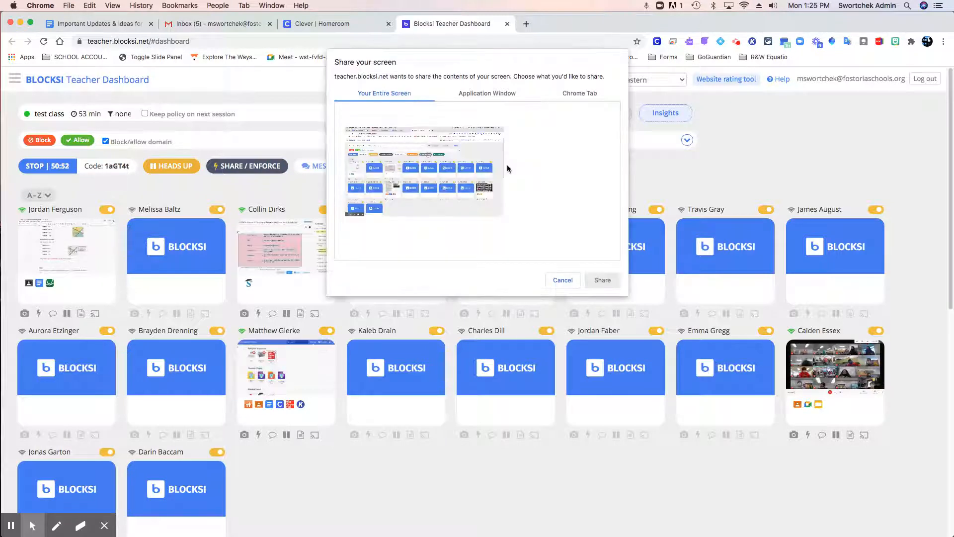
pyautogui.click(477, 91)
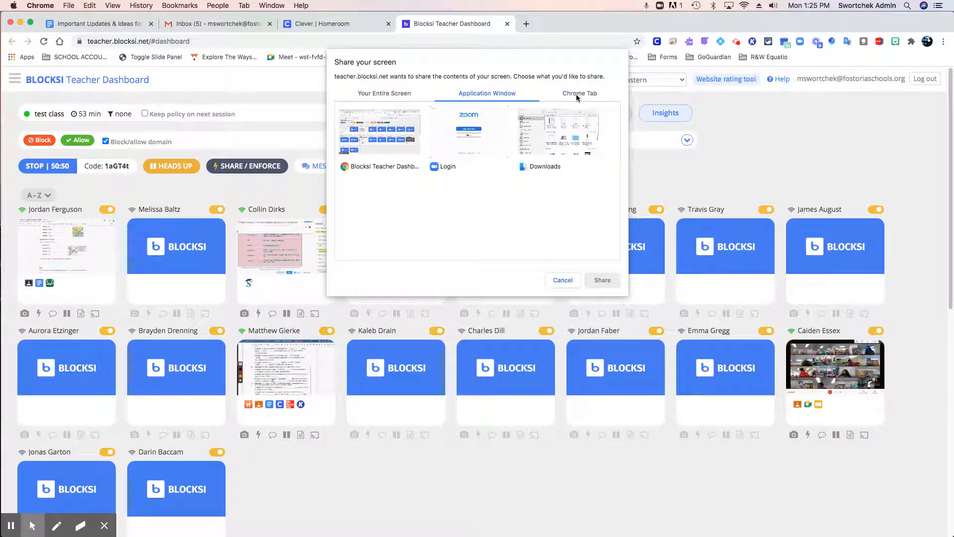
pyautogui.click(578, 94)
pyautogui.click(487, 93)
pyautogui.click(392, 94)
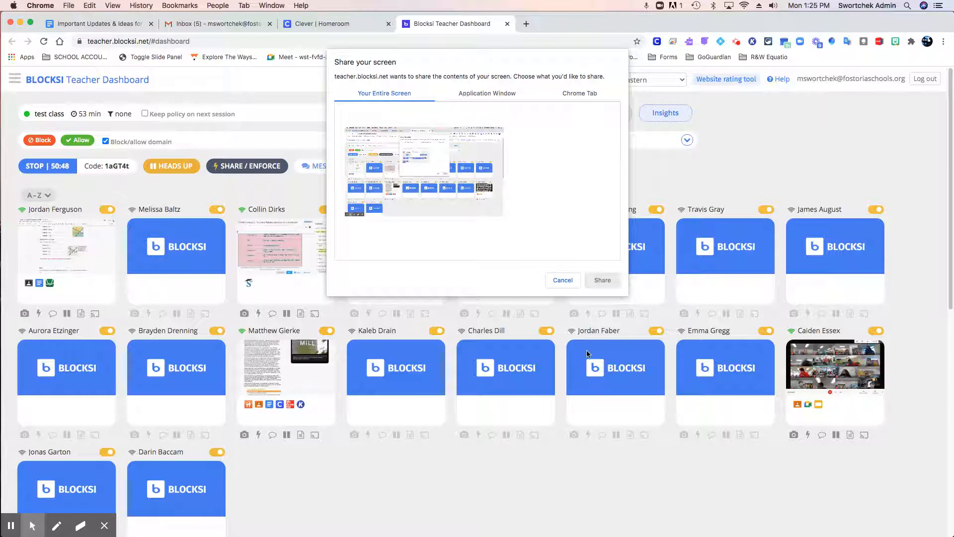
pyautogui.click(559, 278)
pyautogui.click(491, 170)
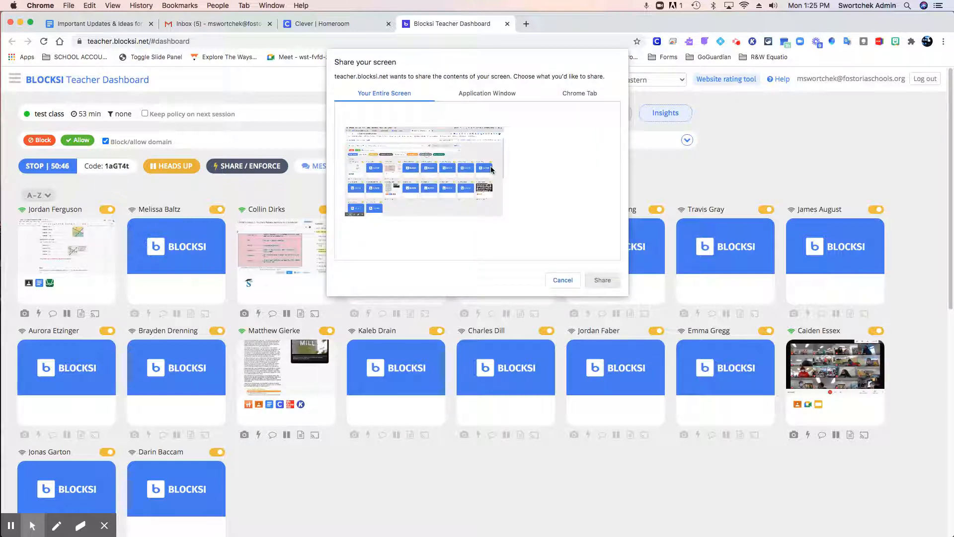
pyautogui.click(566, 279)
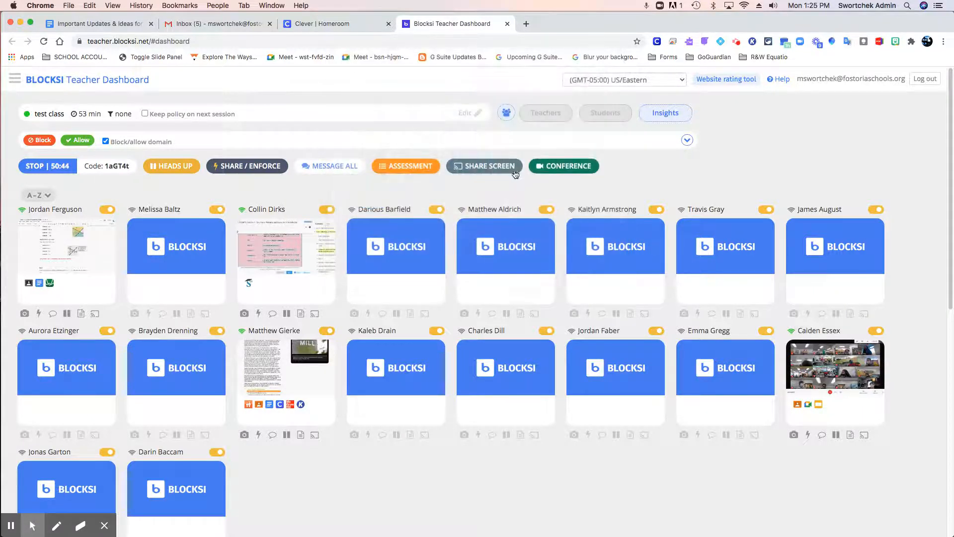
# Revisit the Share/Enforce pages dialog to compare its share and enforce options, and close it.
pyautogui.click(232, 170)
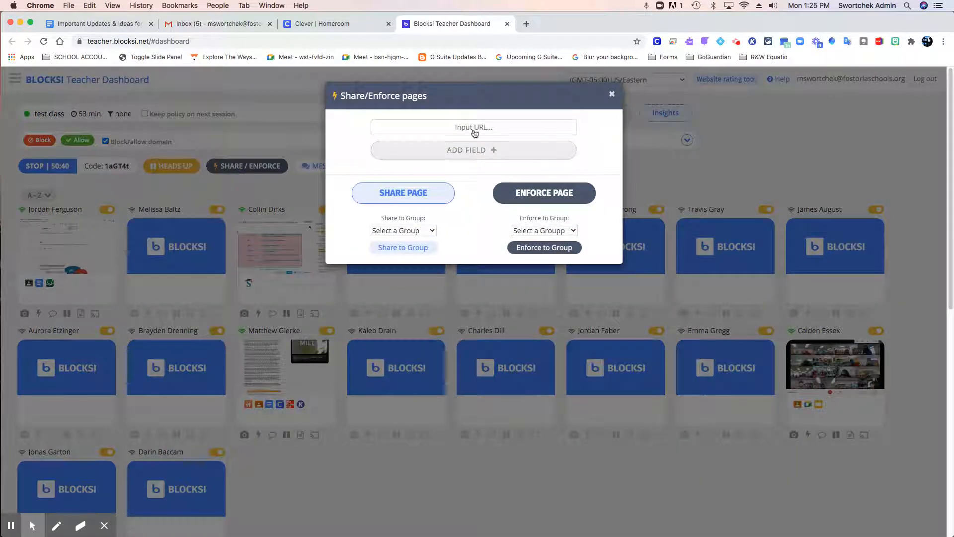
pyautogui.click(611, 95)
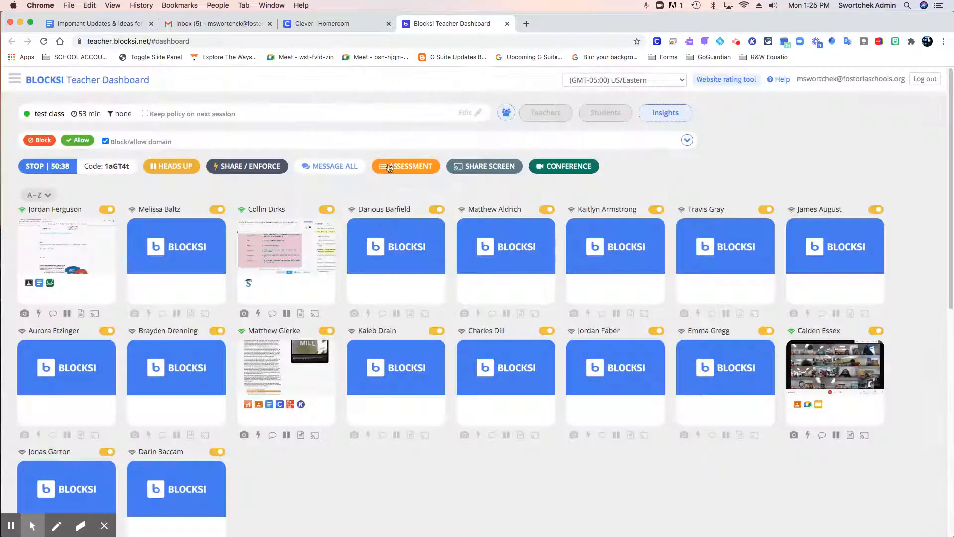
pyautogui.click(264, 168)
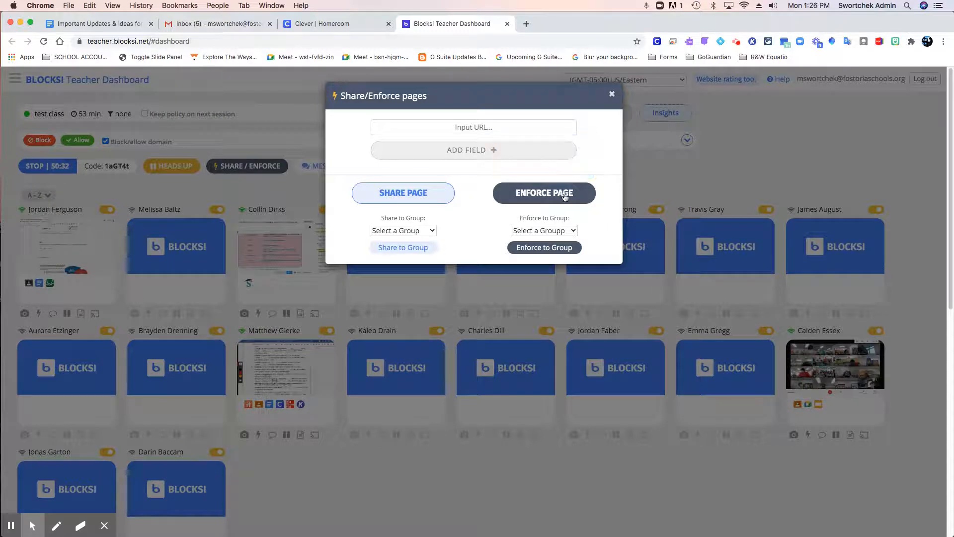
pyautogui.click(612, 95)
# Look over the screen-sharing prompt and the conference display options, closing both without starting either.
pyautogui.click(504, 166)
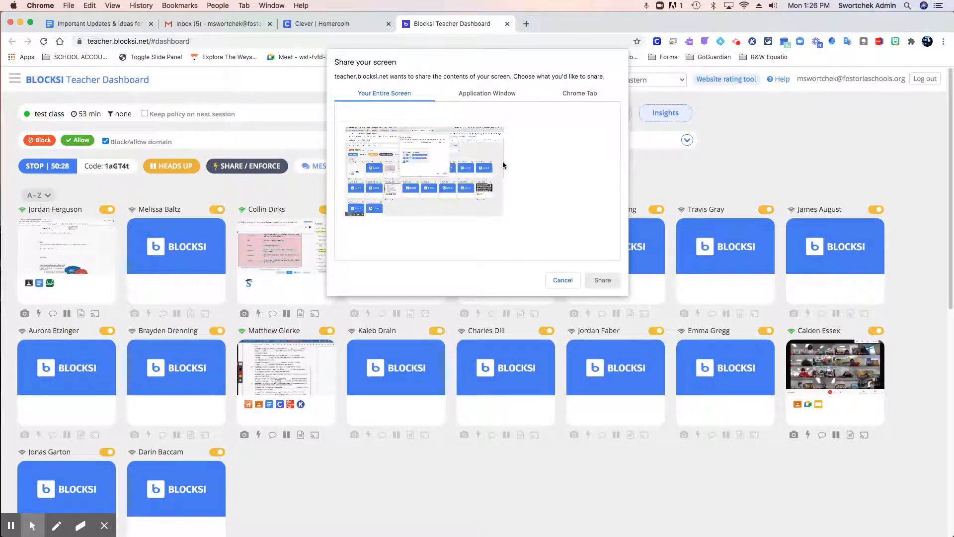
pyautogui.click(572, 277)
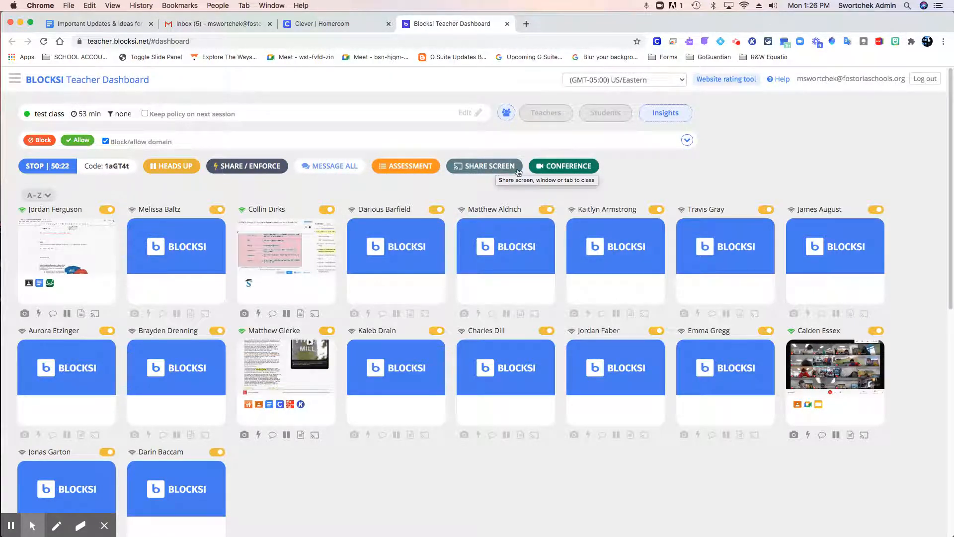
pyautogui.click(559, 166)
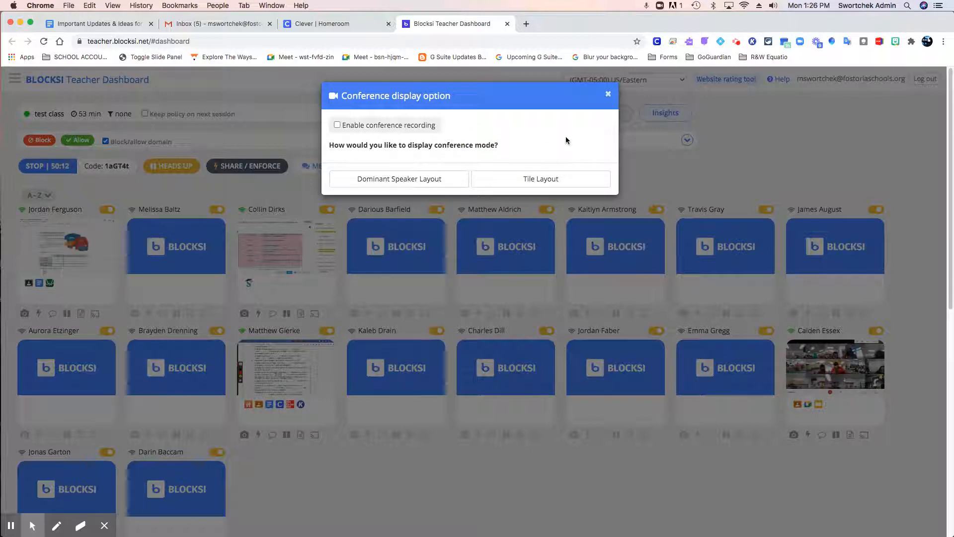
pyautogui.click(608, 97)
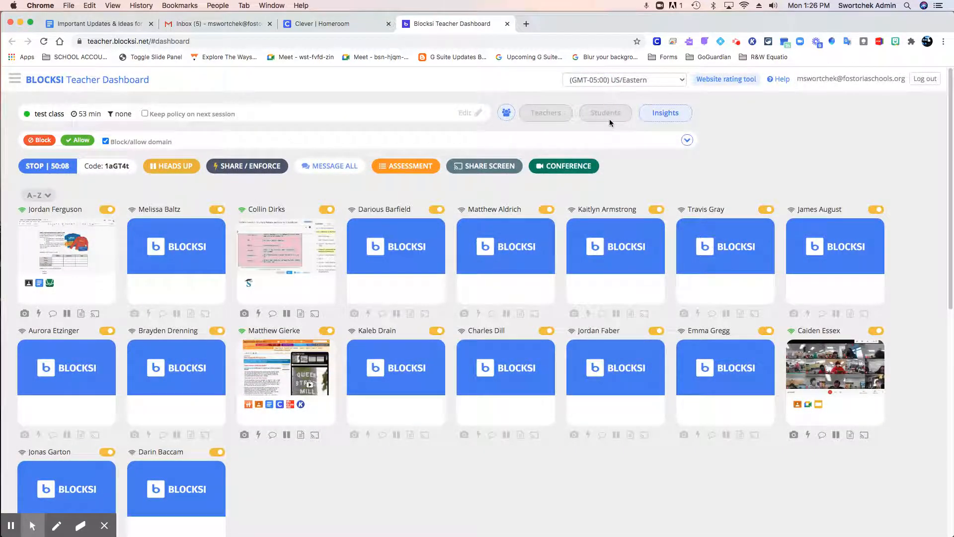
# Look over the student tiles in test class and the open-tab options on the first student's tile.
pyautogui.scroll(-1, 630, 195)
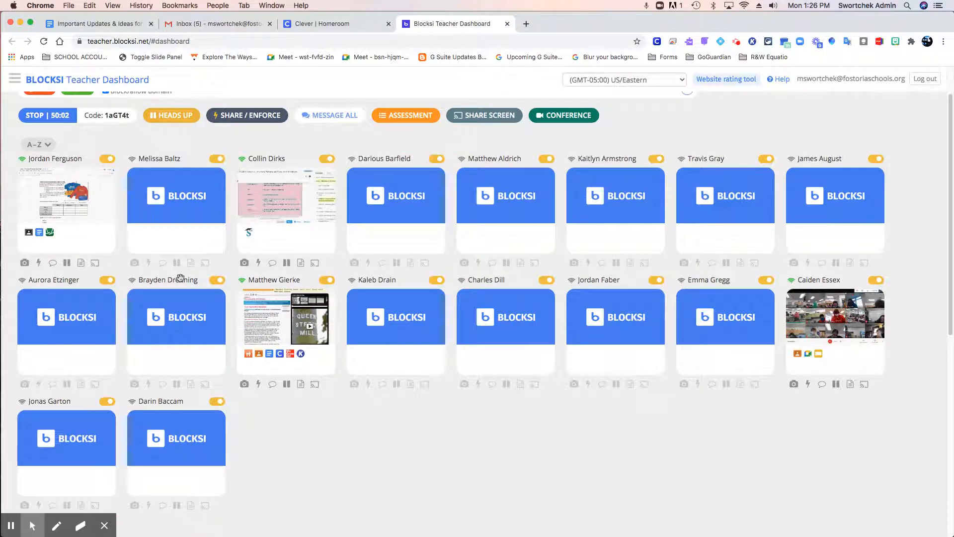
pyautogui.moveTo(800, 353)
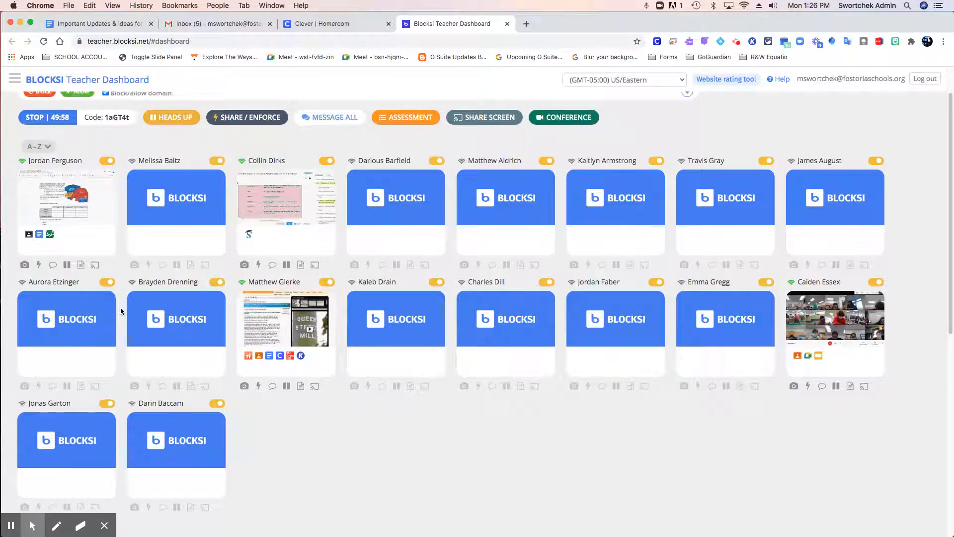
pyautogui.scroll(2, 121, 308)
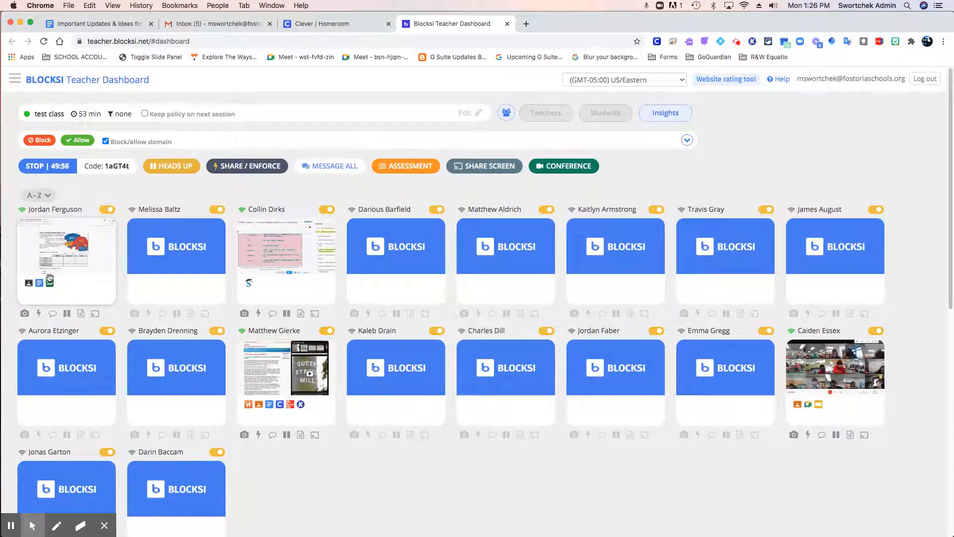
pyautogui.moveTo(50, 283)
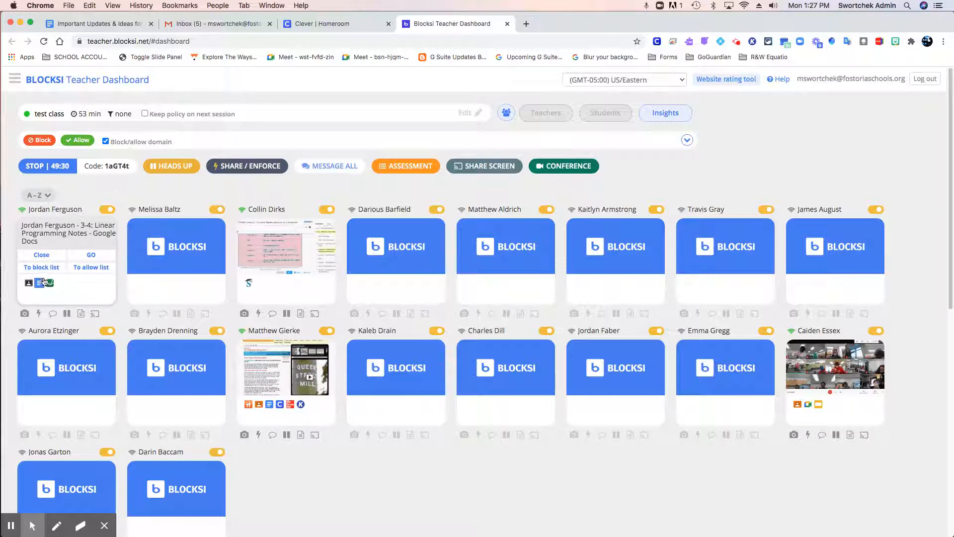
# Expand the Blocked URLs and Allowed URLs lists to inspect them, and collapse them again.
pyautogui.click(688, 142)
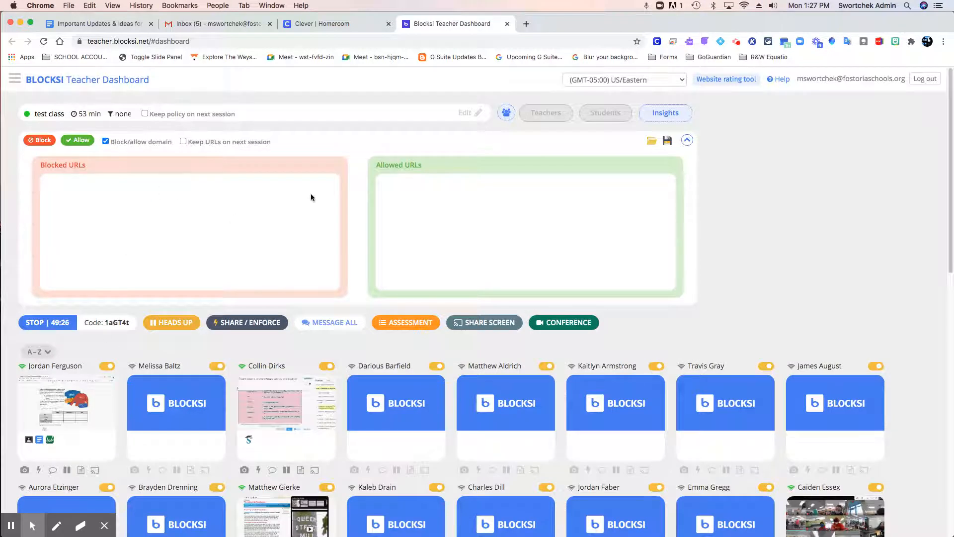
pyautogui.click(687, 140)
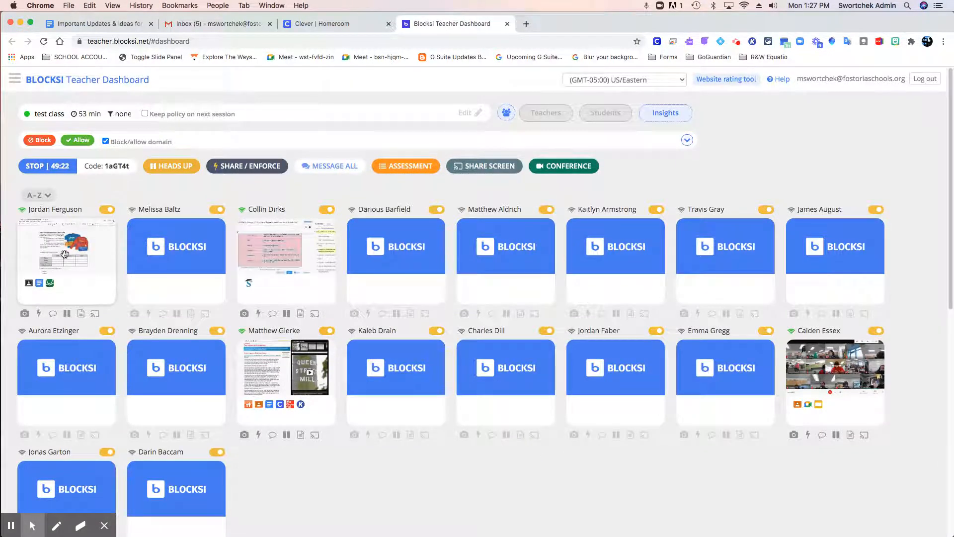
pyautogui.click(141, 143)
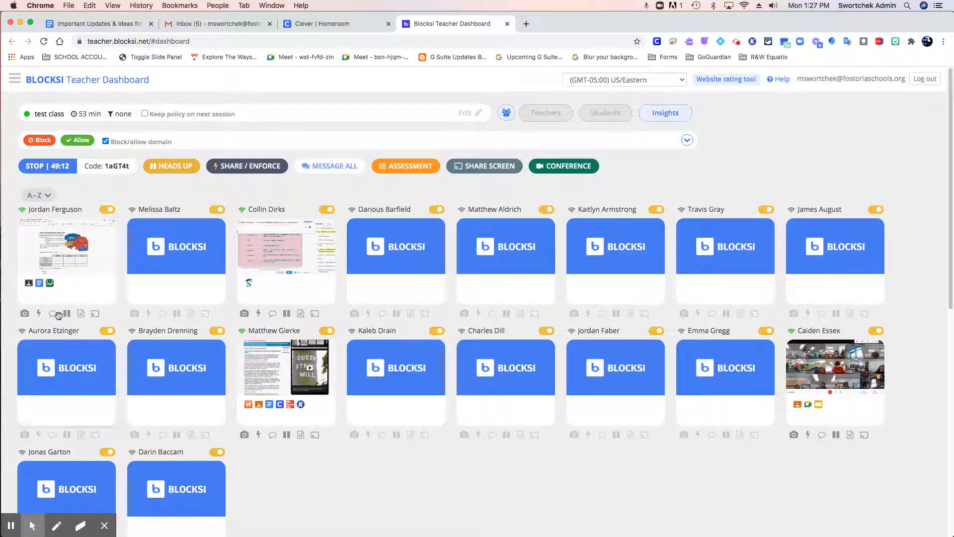
# Check the first student's open-tab and individual tools, view that student's Assessment dialog, and close it without confirming.
pyautogui.click(47, 284)
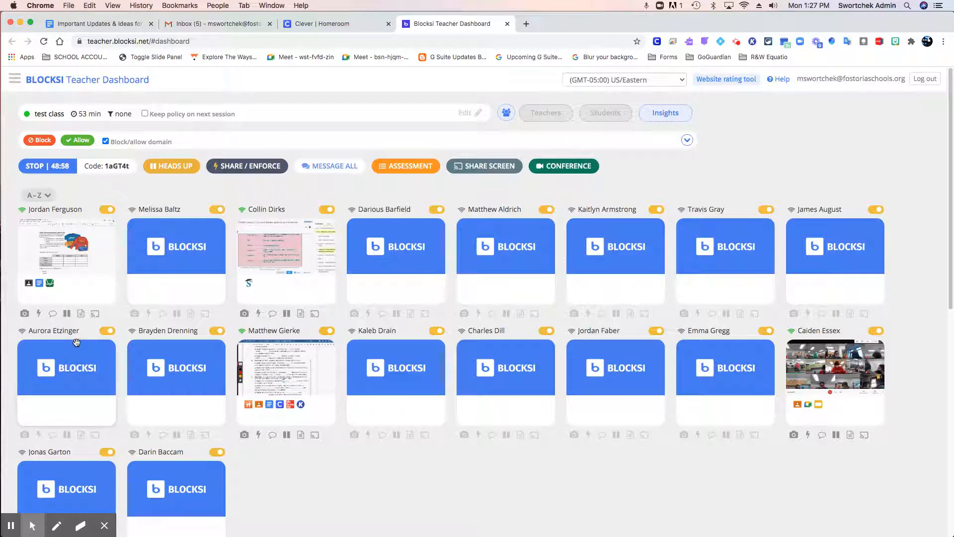
pyautogui.moveTo(39, 283)
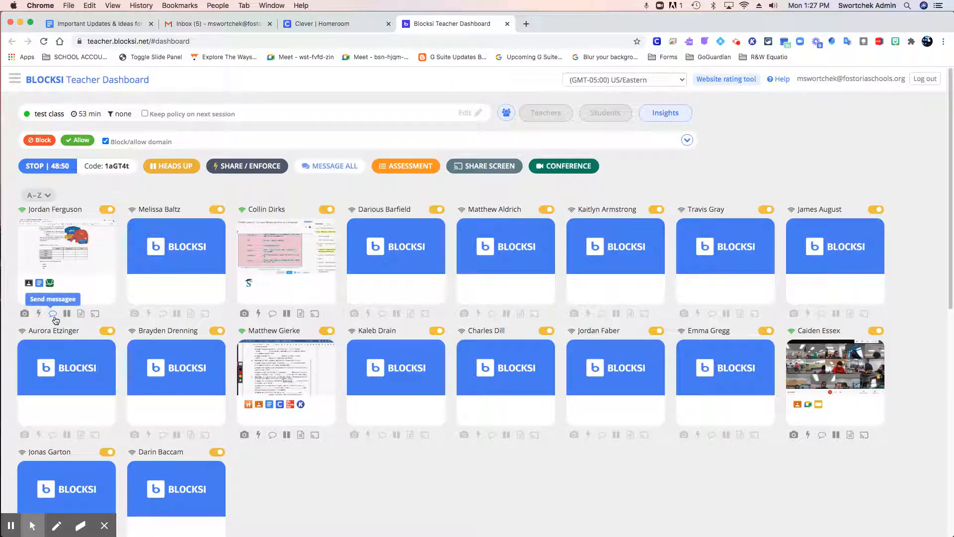
pyautogui.click(81, 314)
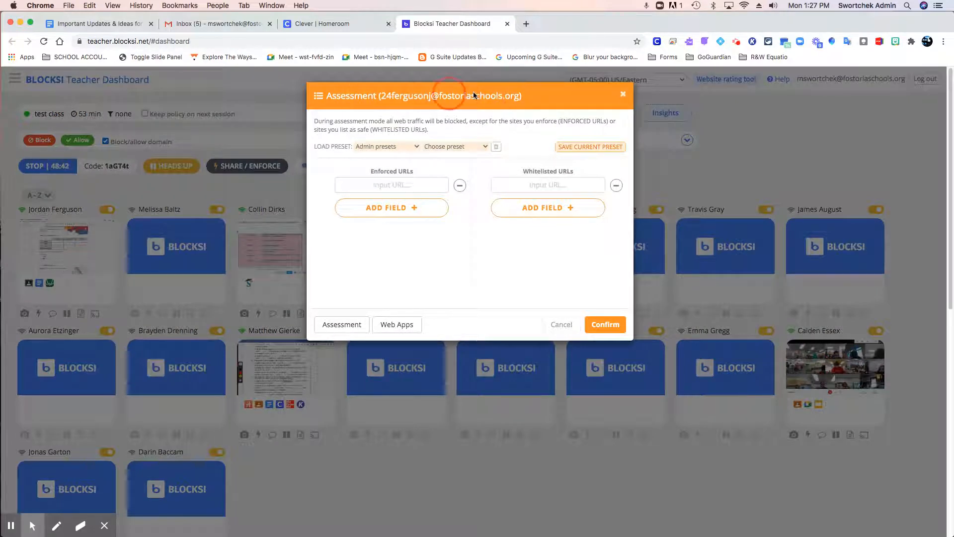
pyautogui.click(622, 95)
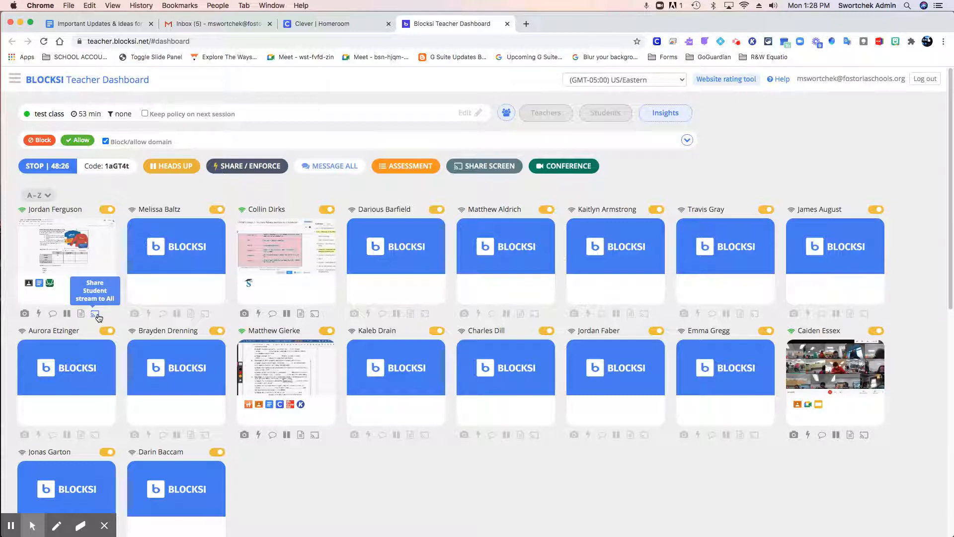
# Open the first student's detail window to review the assigned policy, stream options and browsing history, and close it.
pyautogui.click(93, 253)
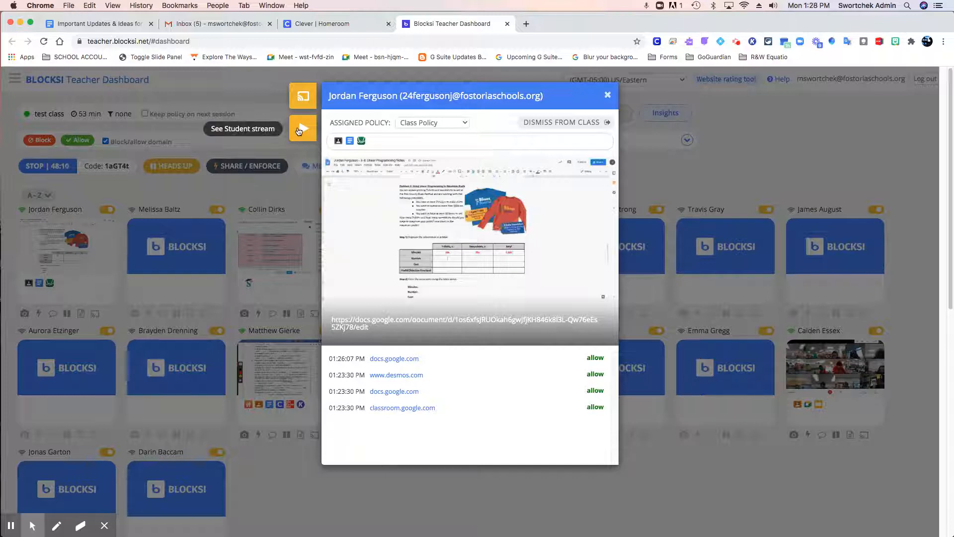
pyautogui.click(436, 124)
pyautogui.click(450, 124)
pyautogui.click(458, 124)
pyautogui.click(458, 125)
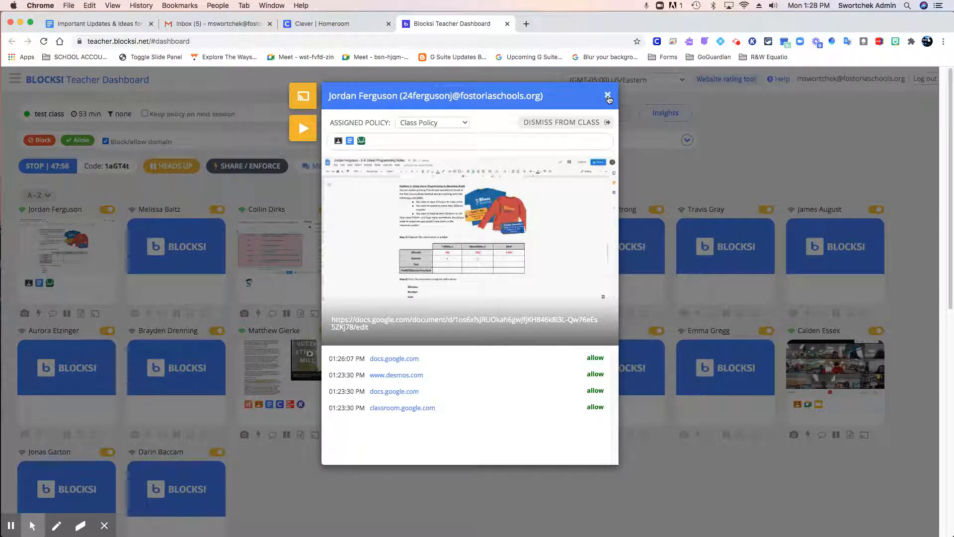
pyautogui.click(608, 96)
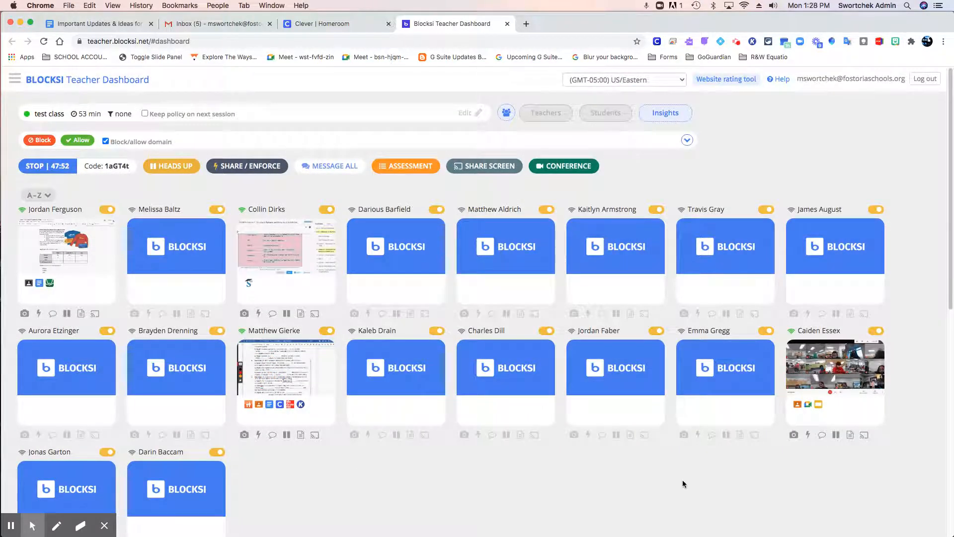
# Open the Insights report for test class and examine its activity, popular websites, categories and installed apps.
pyautogui.scroll(-10, 683, 480)
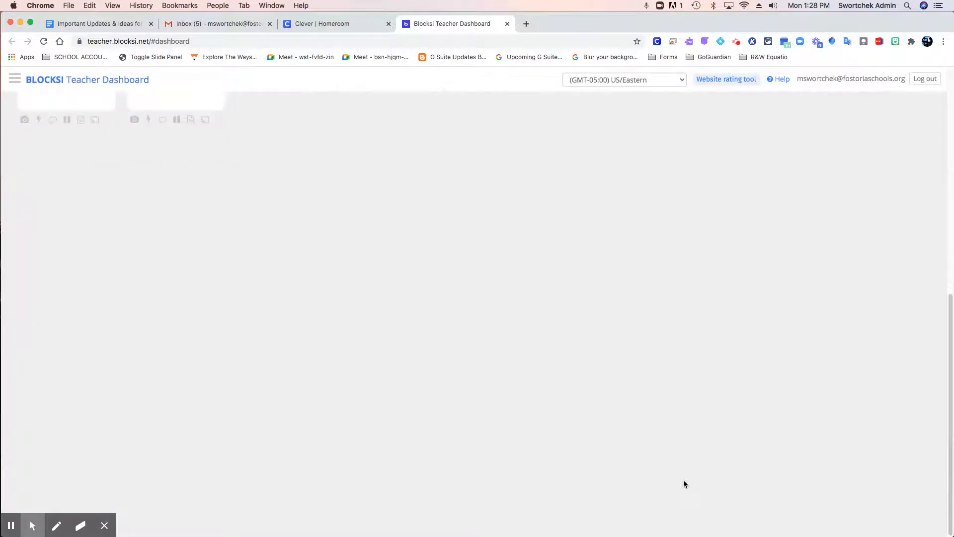
pyautogui.scroll(10, 683, 480)
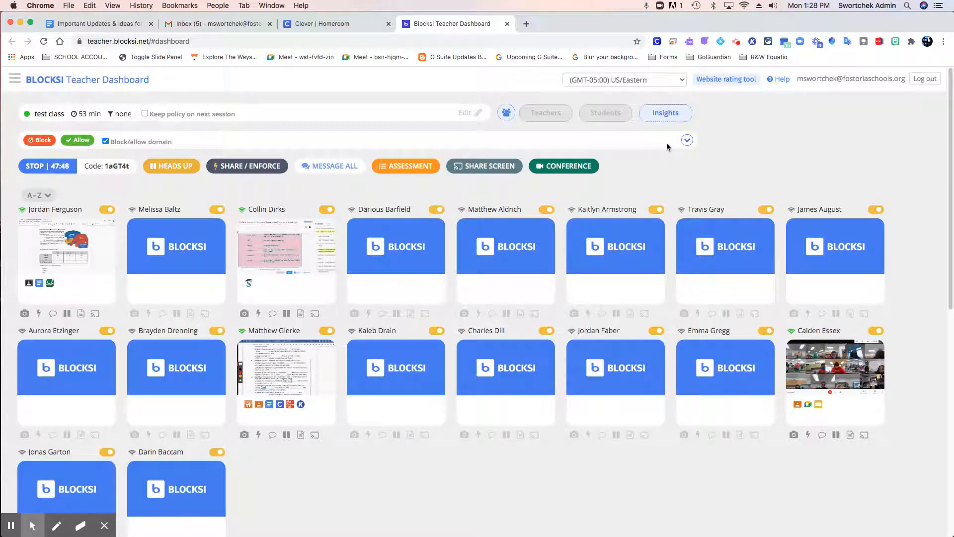
pyautogui.click(663, 115)
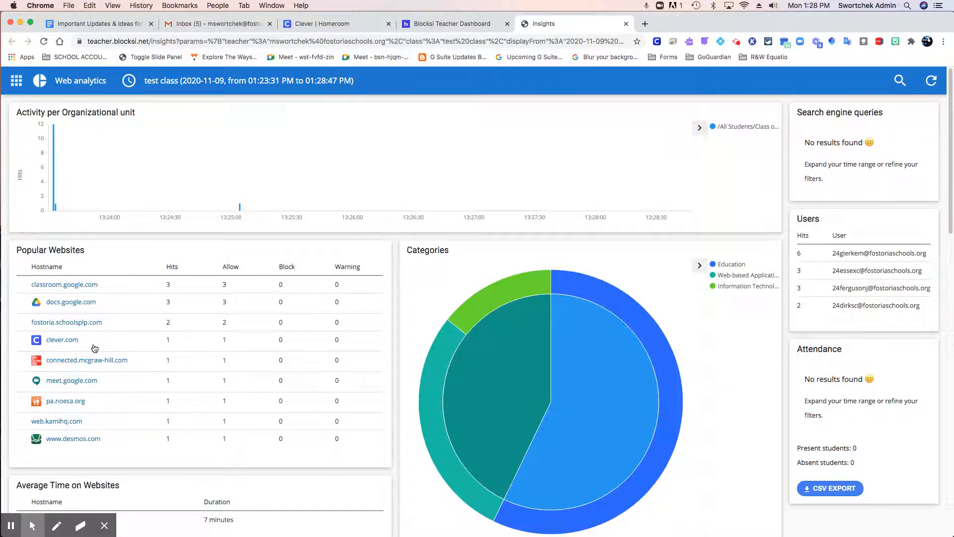
pyautogui.scroll(-1, 97, 347)
pyautogui.scroll(-3, 281, 348)
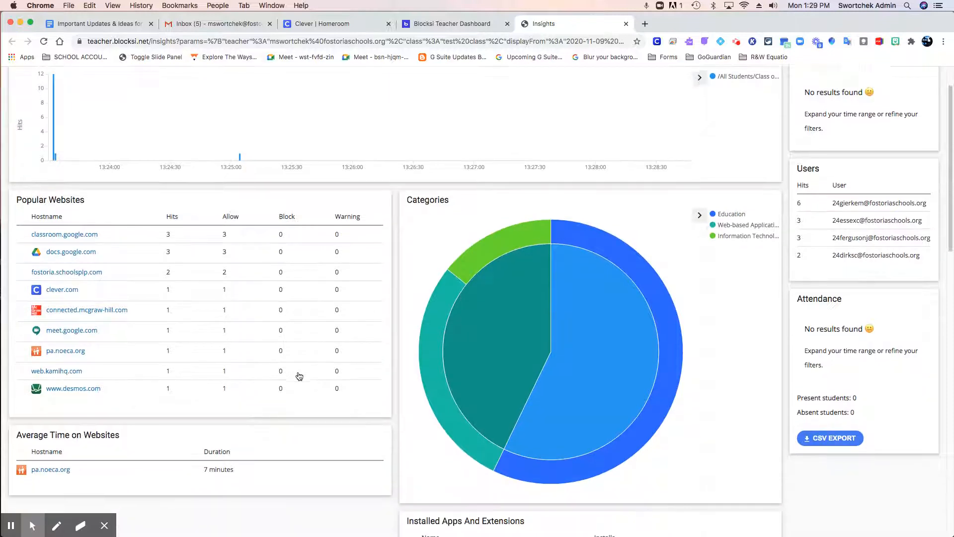
pyautogui.scroll(-10, 96, 430)
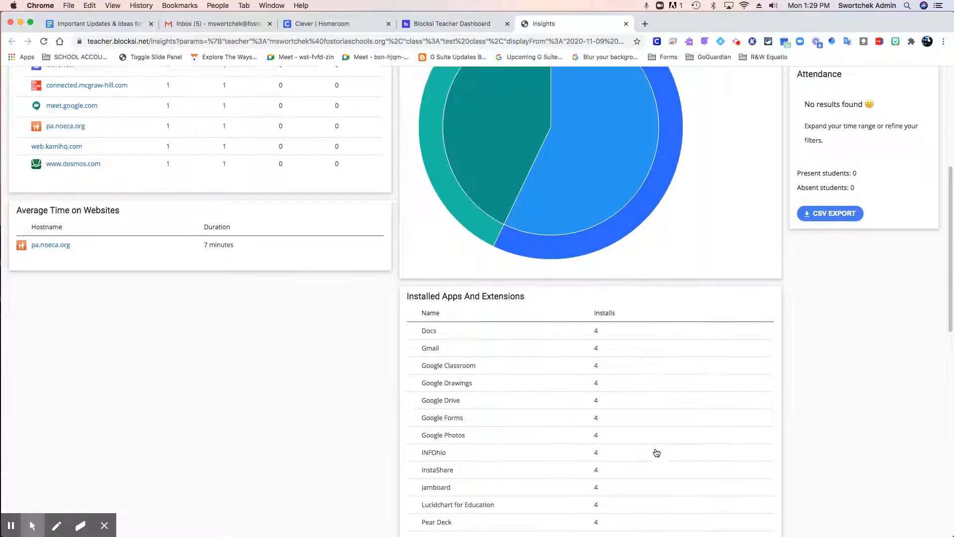
pyautogui.scroll(-20, 657, 454)
pyautogui.scroll(20, 661, 459)
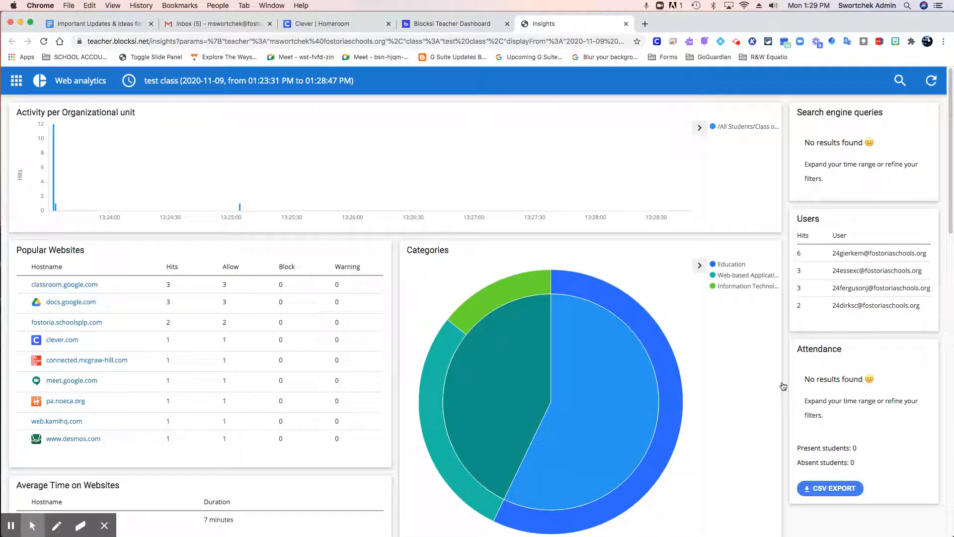
# Show the report's filter options with User as the filter type, and filter by the first student in the Users list.
pyautogui.click(900, 81)
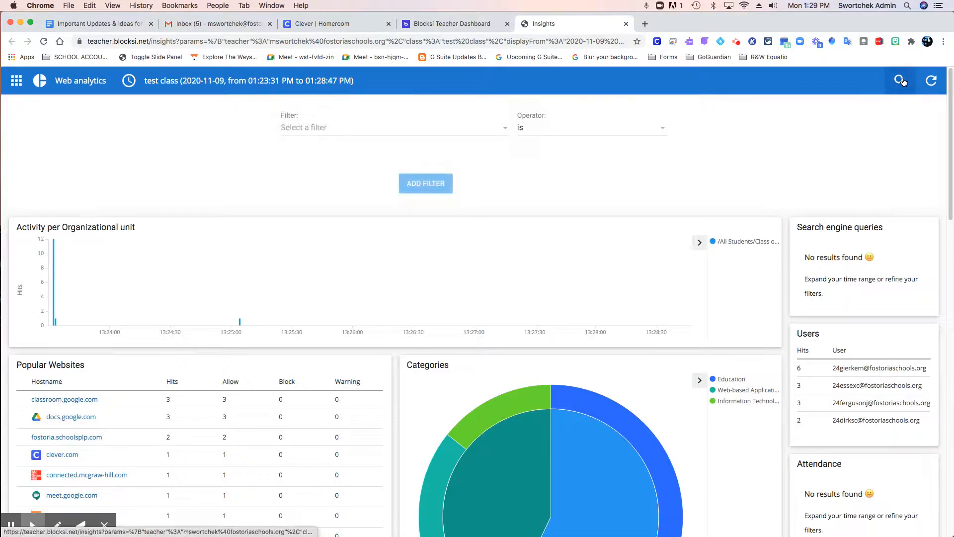
pyautogui.click(906, 87)
pyautogui.click(905, 86)
pyautogui.click(504, 132)
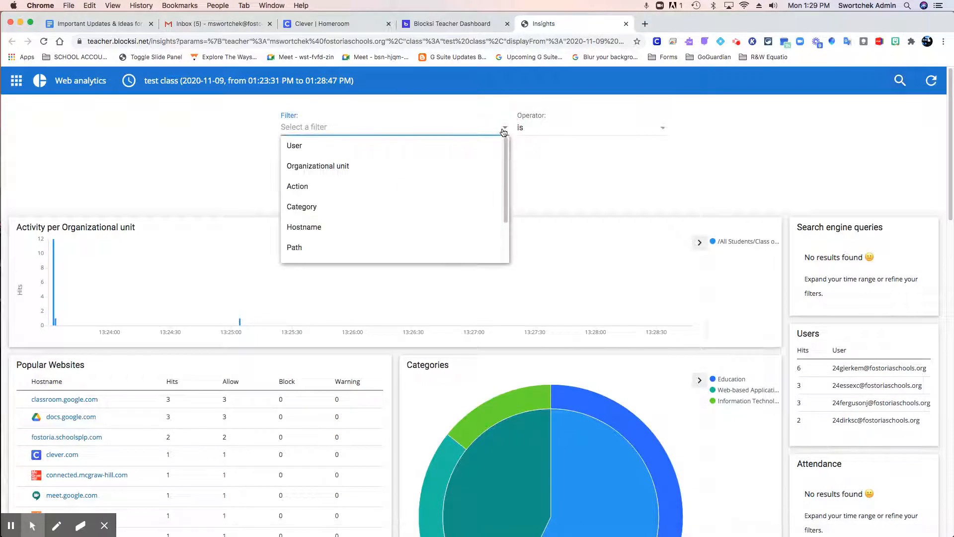
pyautogui.click(479, 148)
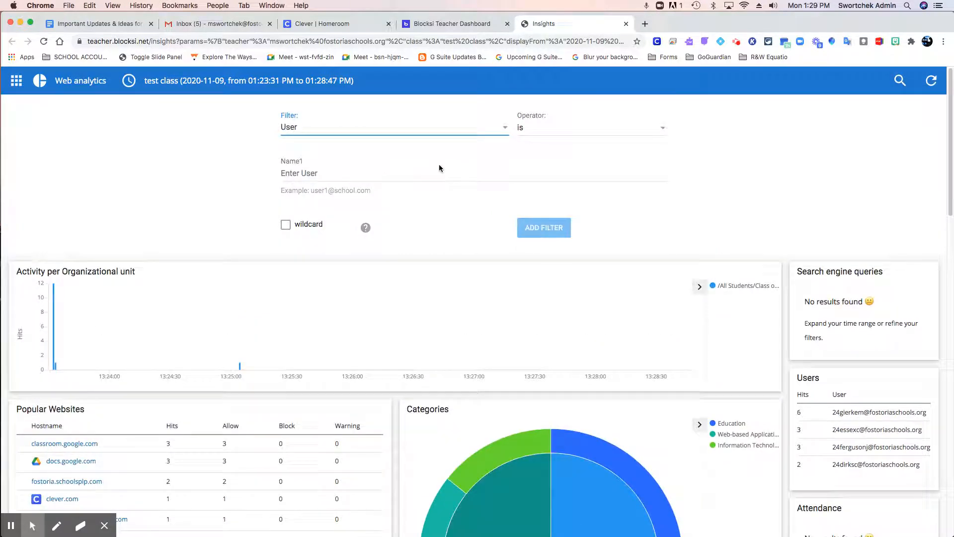
pyautogui.click(386, 179)
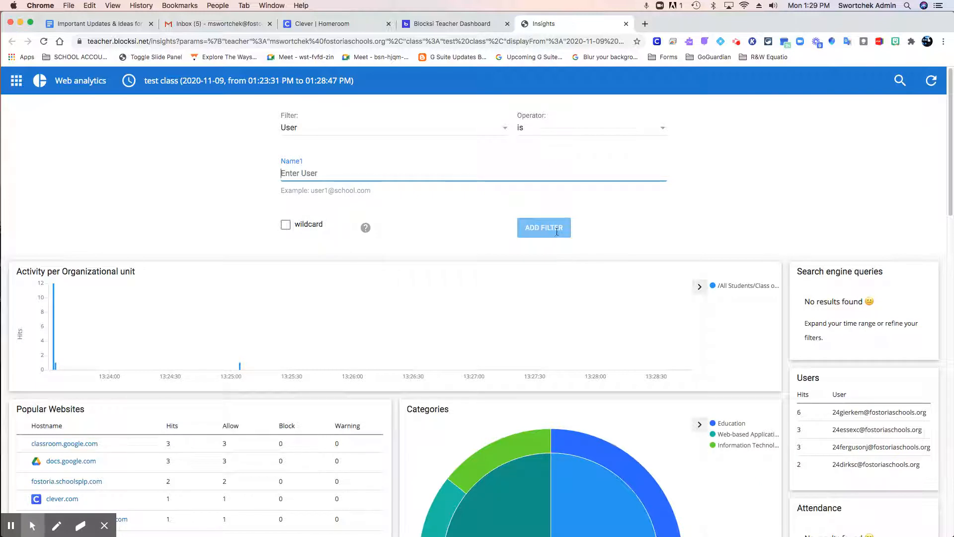
pyautogui.click(860, 406)
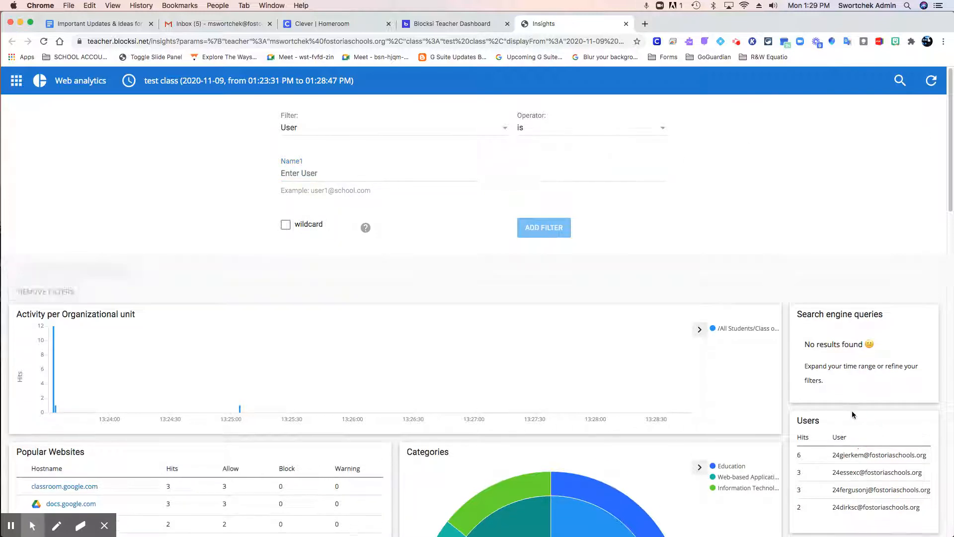
# Examine the filtered student's websites, time spent, categories and installed apps, and refresh the report.
pyautogui.scroll(-3, 890, 297)
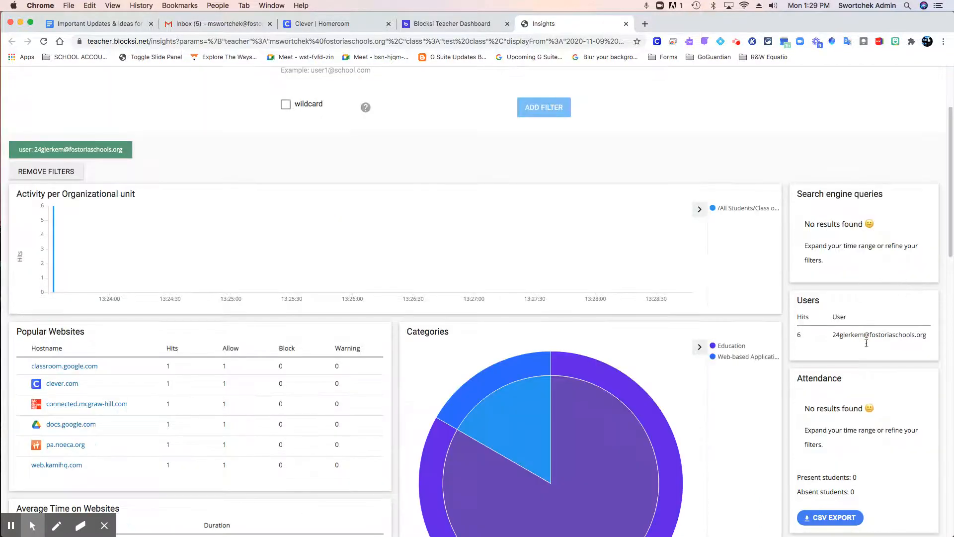
pyautogui.scroll(-2, 866, 343)
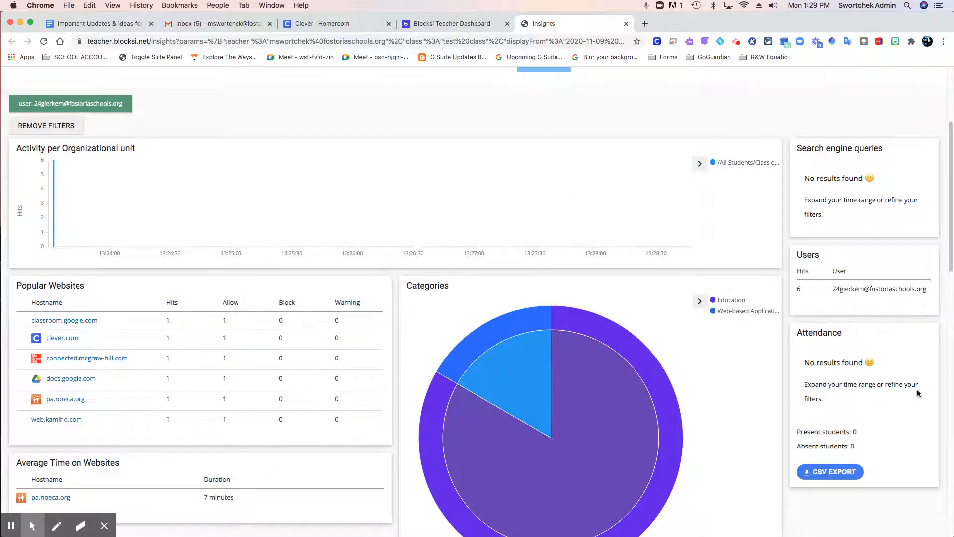
pyautogui.scroll(-4, 920, 395)
pyautogui.scroll(-8, 949, 374)
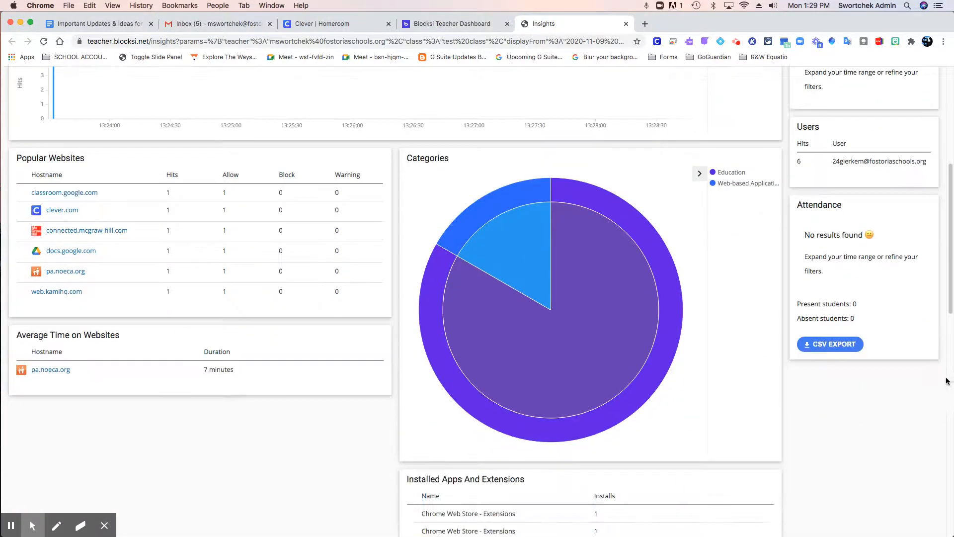
pyautogui.scroll(6, 892, 288)
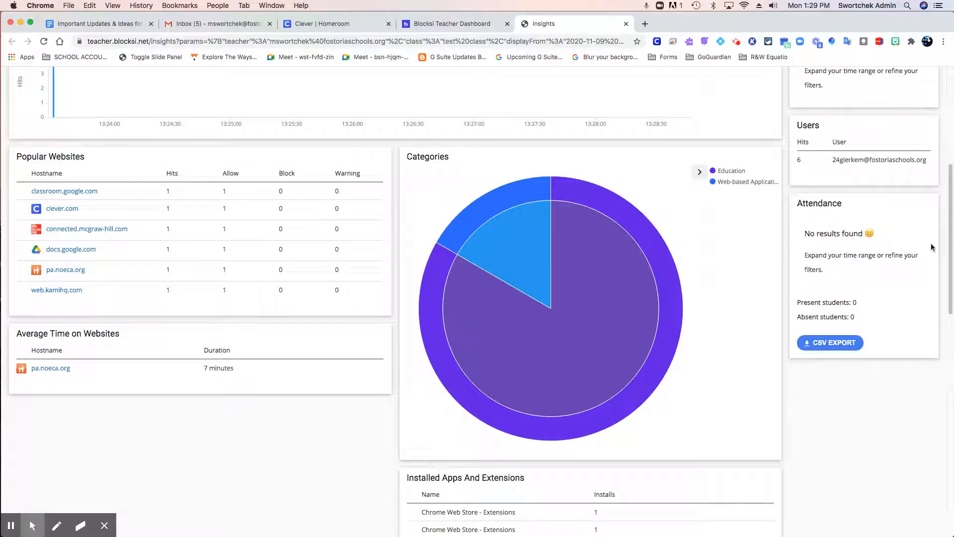
pyautogui.scroll(-15, 902, 284)
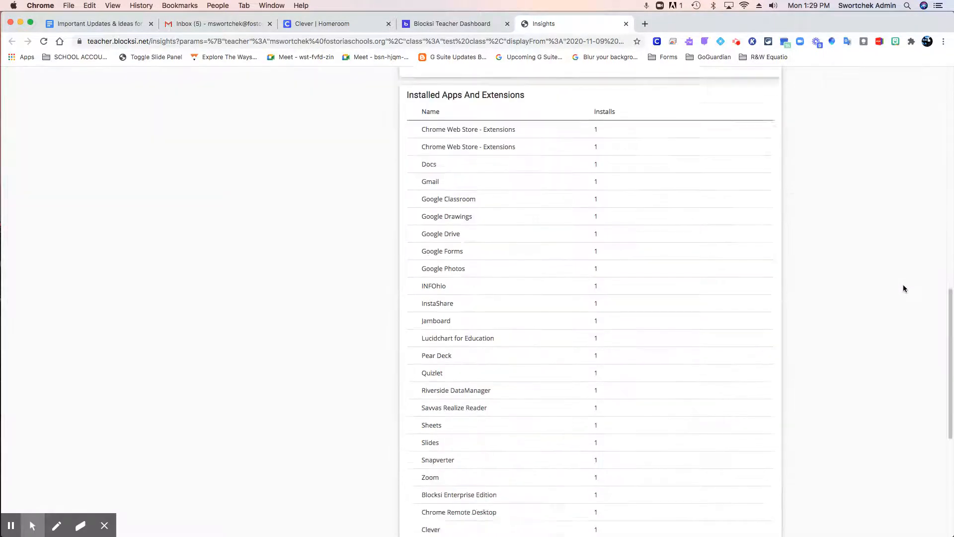
pyautogui.scroll(7, 902, 284)
pyautogui.scroll(12, 903, 286)
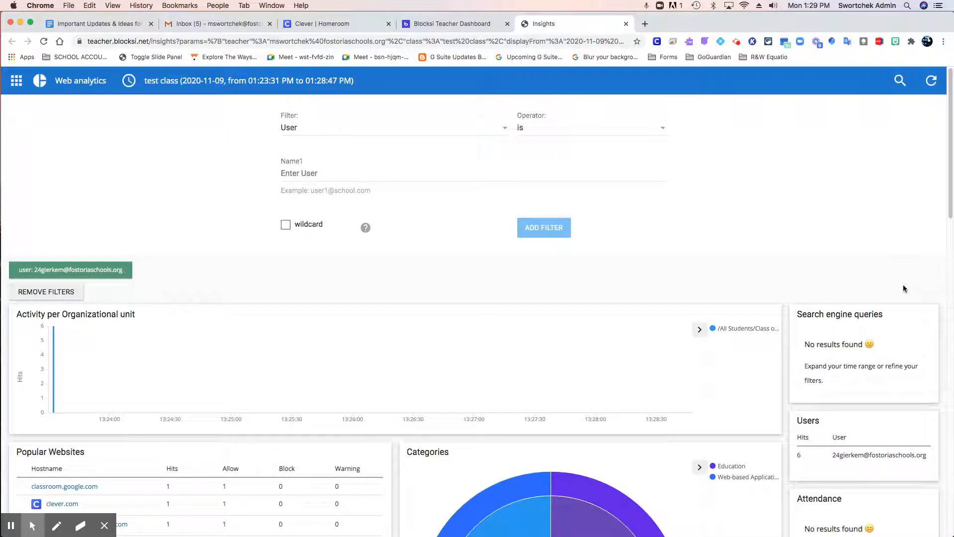
pyautogui.click(932, 80)
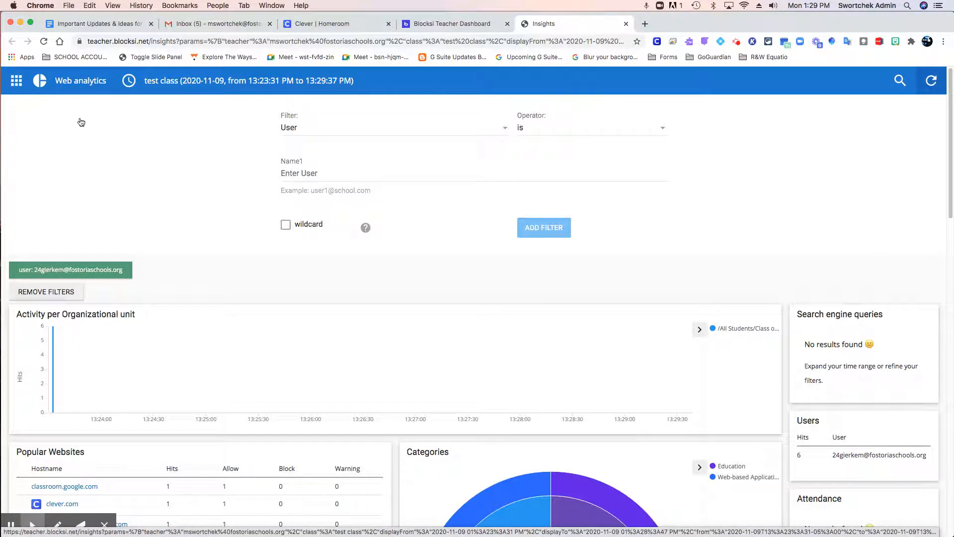
# Return to the Teacher Dashboard page and stop the test class session, dismissing the notice.
pyautogui.click(431, 23)
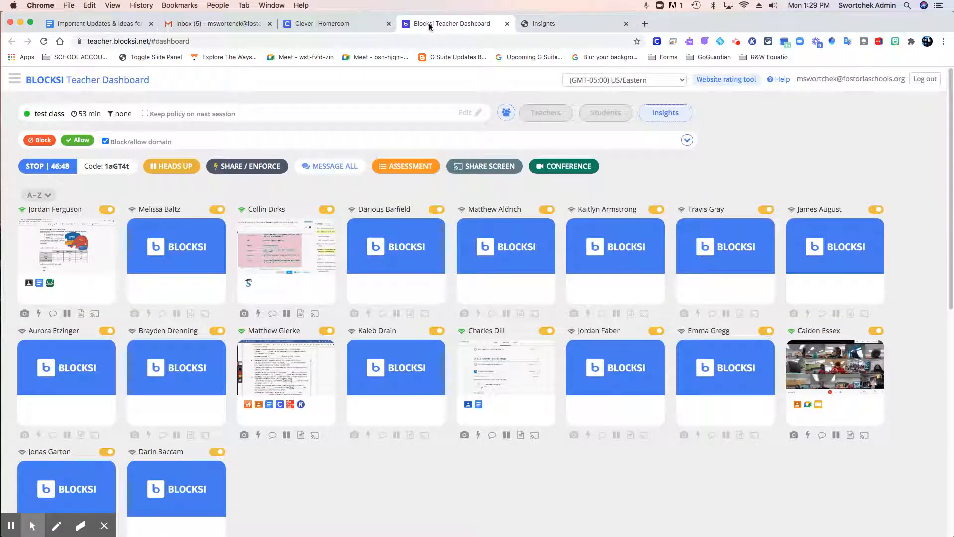
pyautogui.click(41, 168)
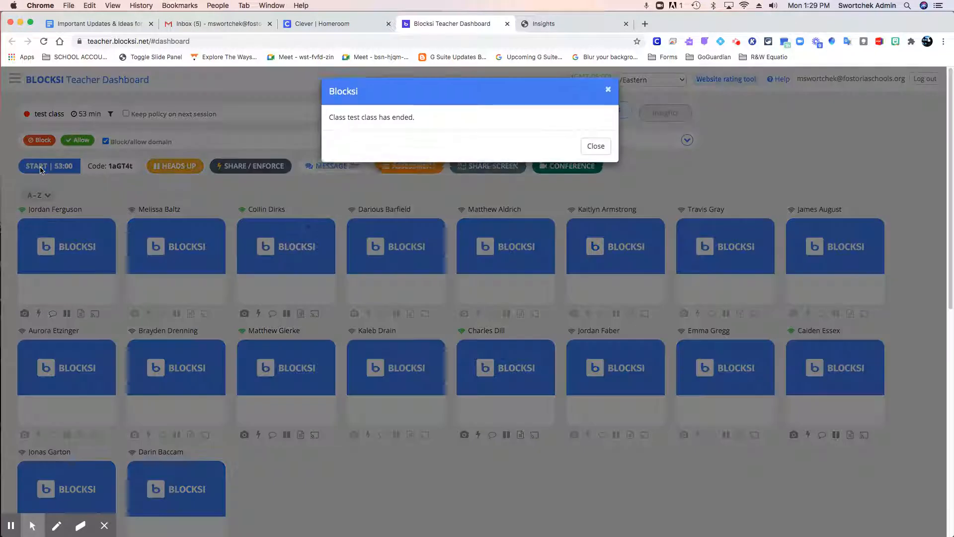
pyautogui.click(588, 150)
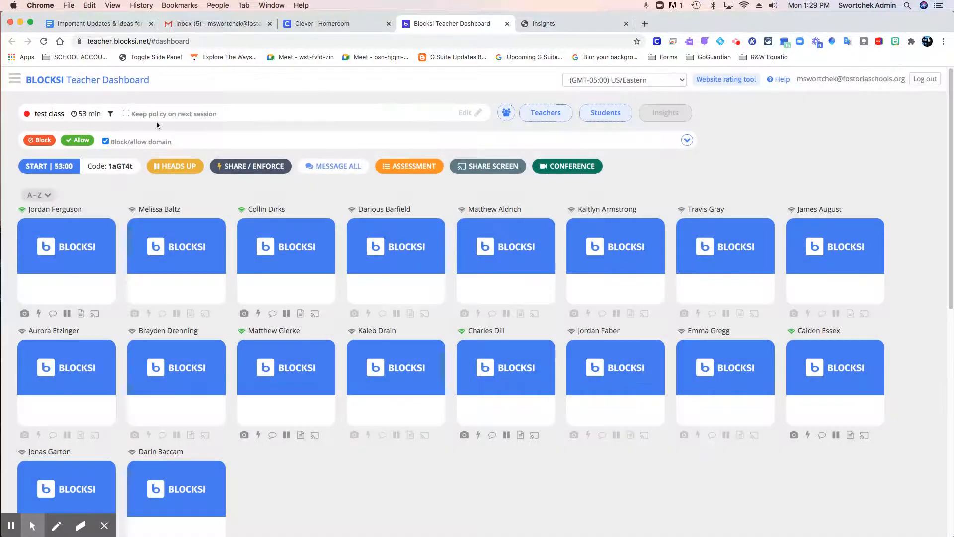
# Return to the class list, open the history of test class and view the analytics of the 2020-11-09 session that started at 13:23:31.
pyautogui.click(56, 85)
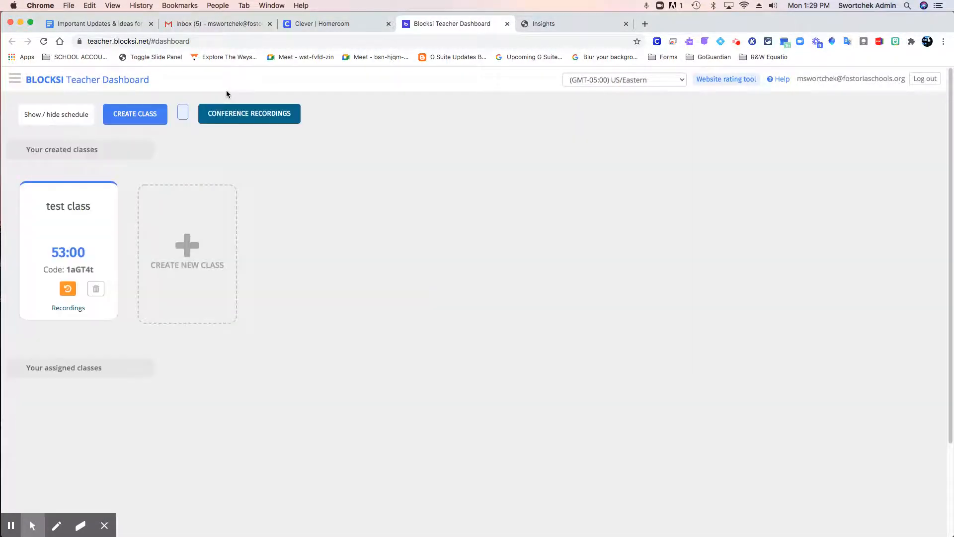
pyautogui.click(68, 288)
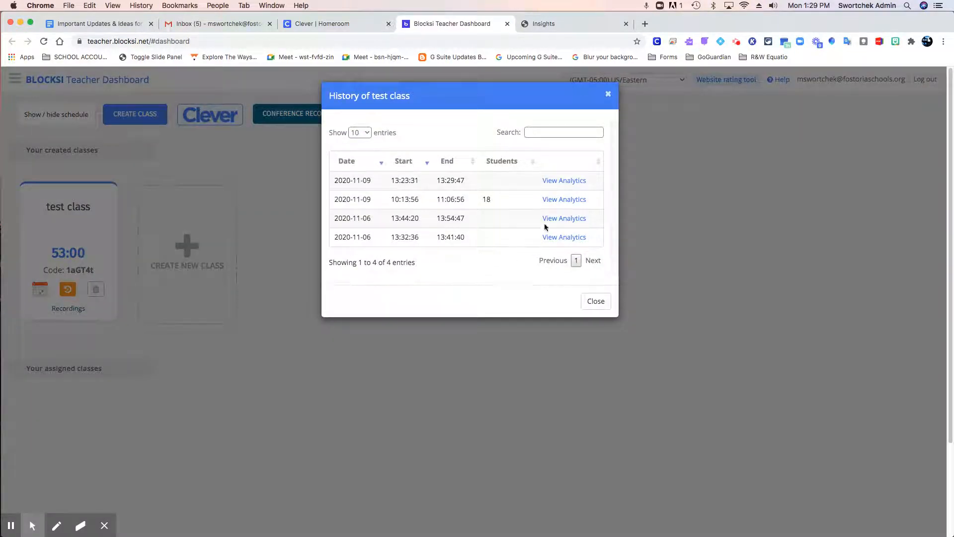
pyautogui.click(564, 181)
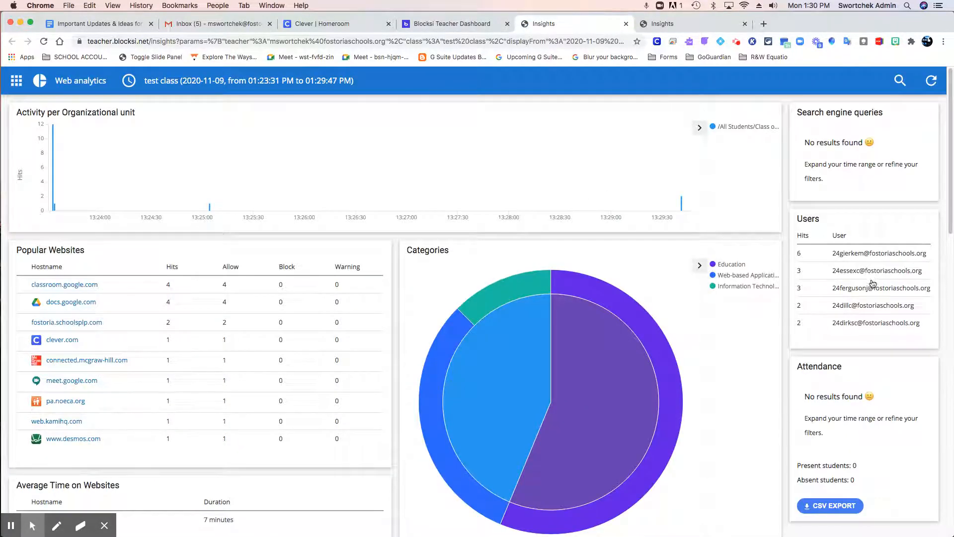
# Filter the session report by the third student in the Users list and examine that student's websites, categories and installed apps.
pyautogui.click(859, 291)
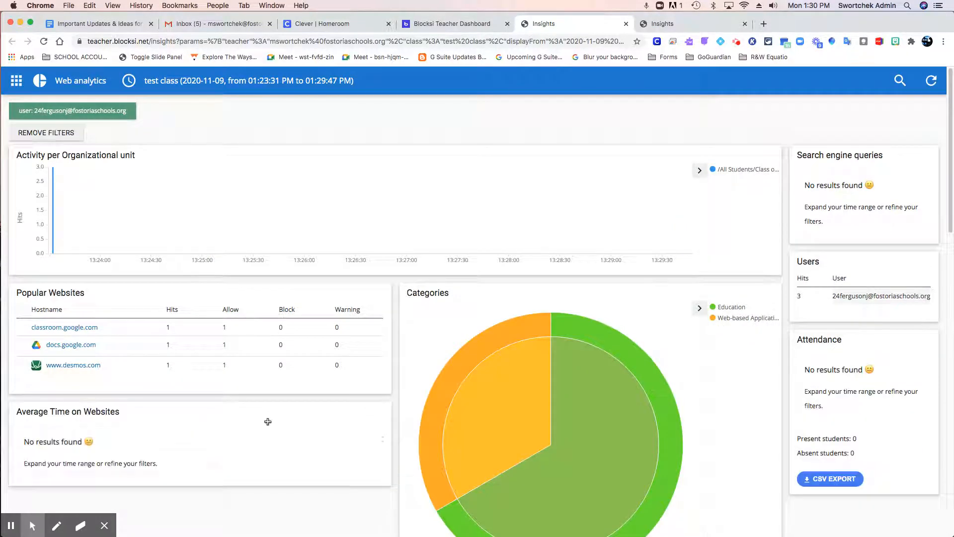
pyautogui.scroll(-5, 438, 415)
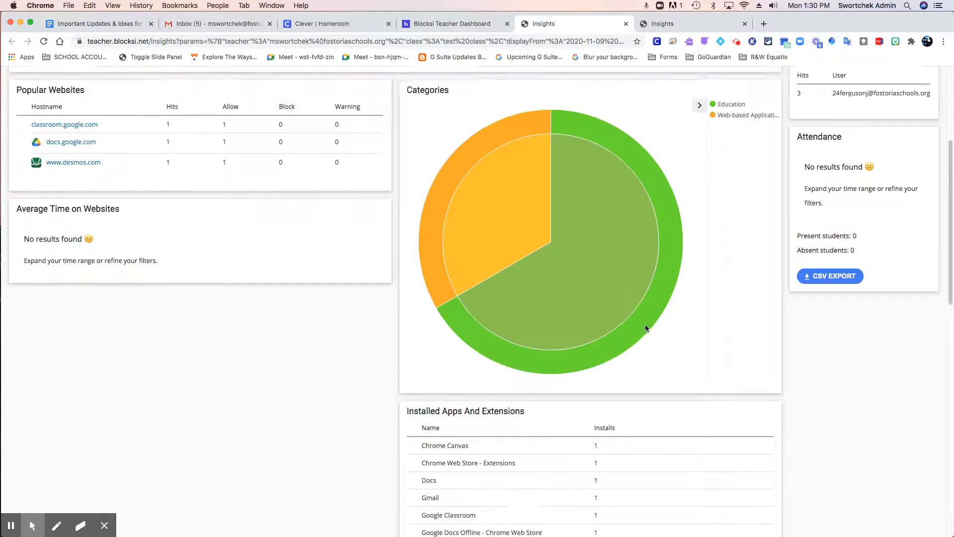
pyautogui.scroll(5, 645, 327)
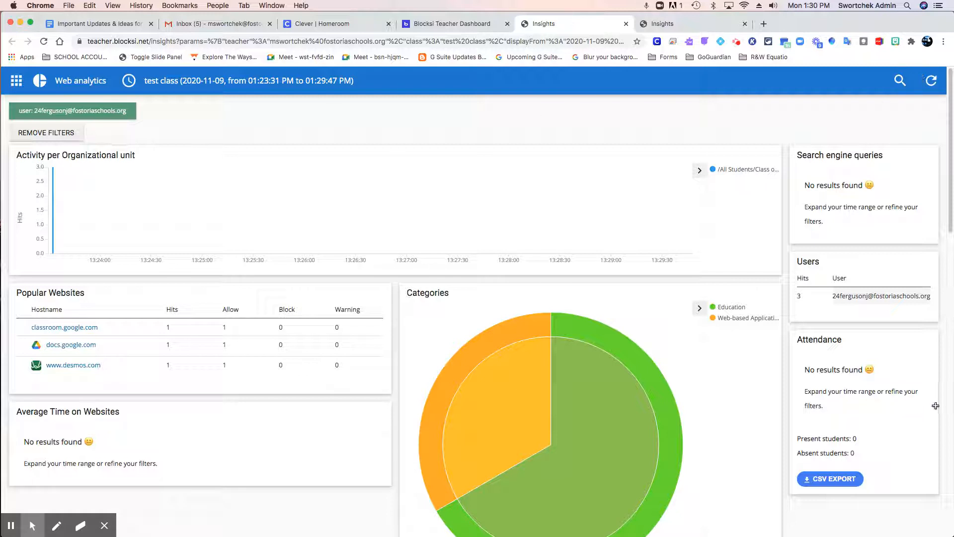
pyautogui.click(848, 298)
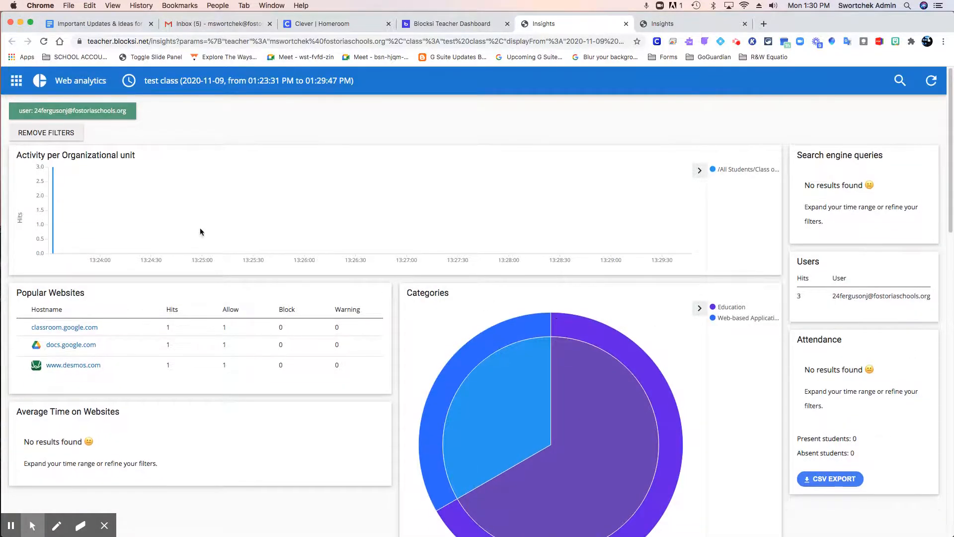
# Remove the user filter and examine the whole class's popular websites, average time on websites and categories.
pyautogui.click(73, 133)
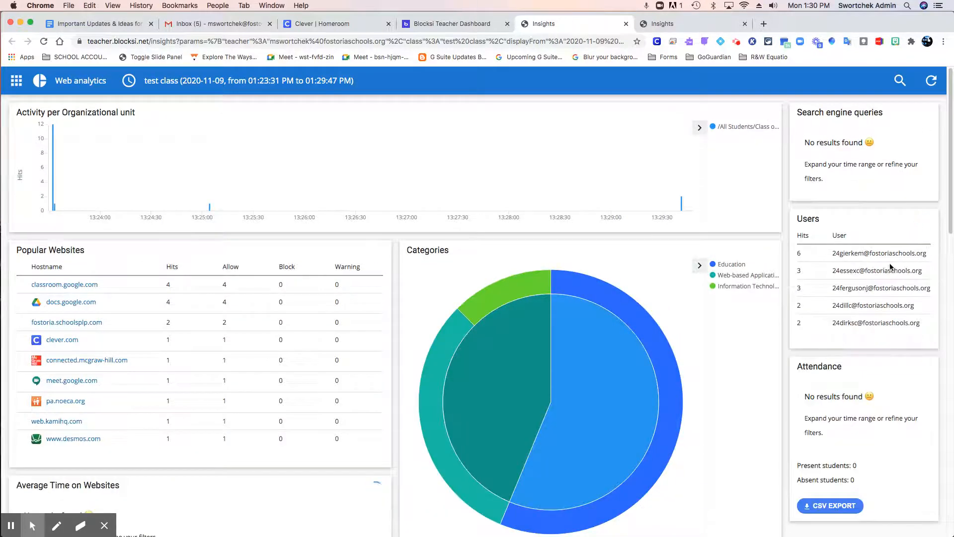
pyautogui.scroll(-4, 251, 341)
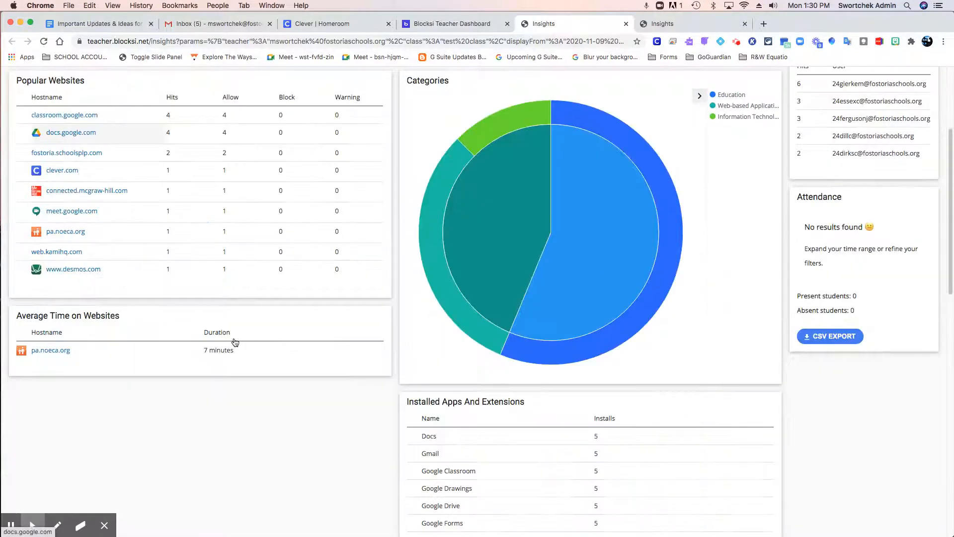
pyautogui.scroll(1, 111, 277)
pyautogui.scroll(1, 92, 253)
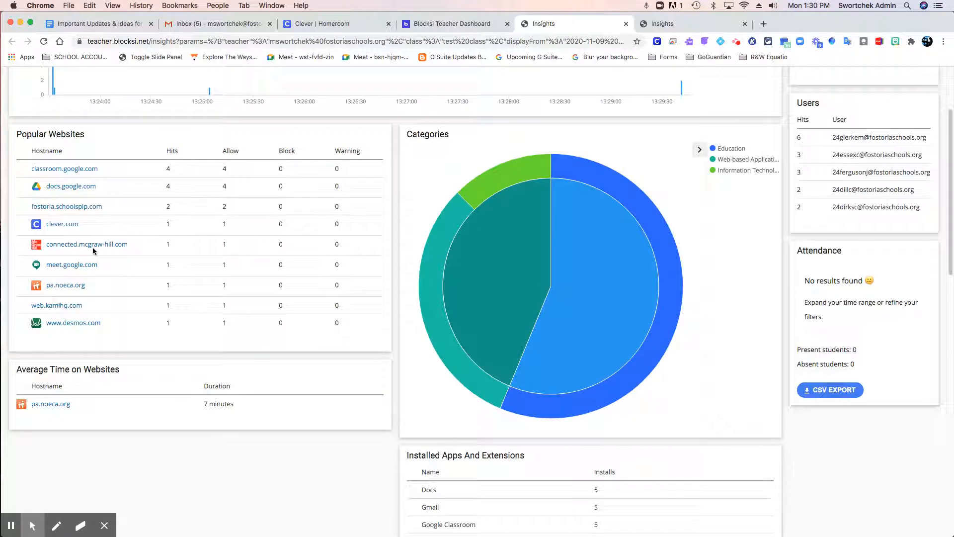
# Open connected.mcgraw-hill.com from the popular websites, close its page and view the report filtered by that hostname.
pyautogui.click(105, 245)
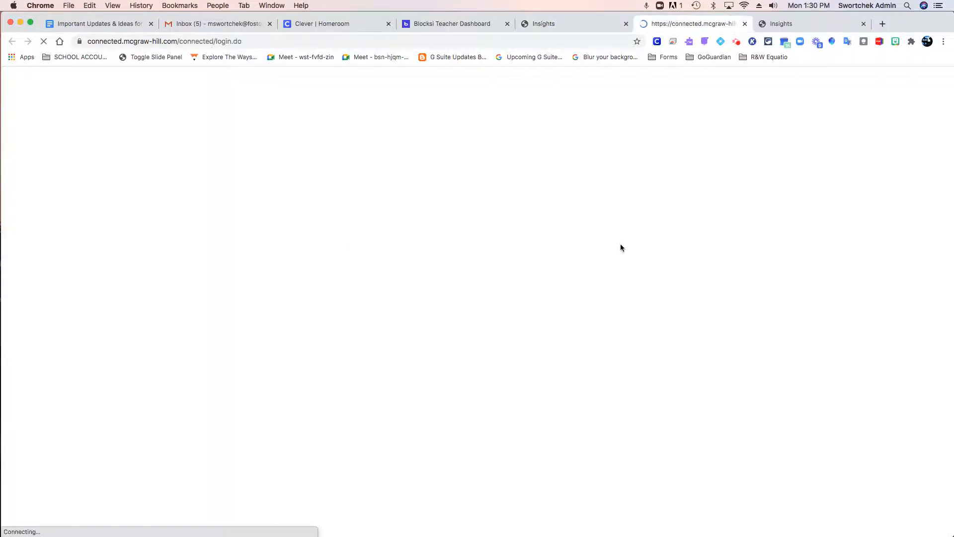
pyautogui.click(744, 23)
pyautogui.scroll(5, 204, 334)
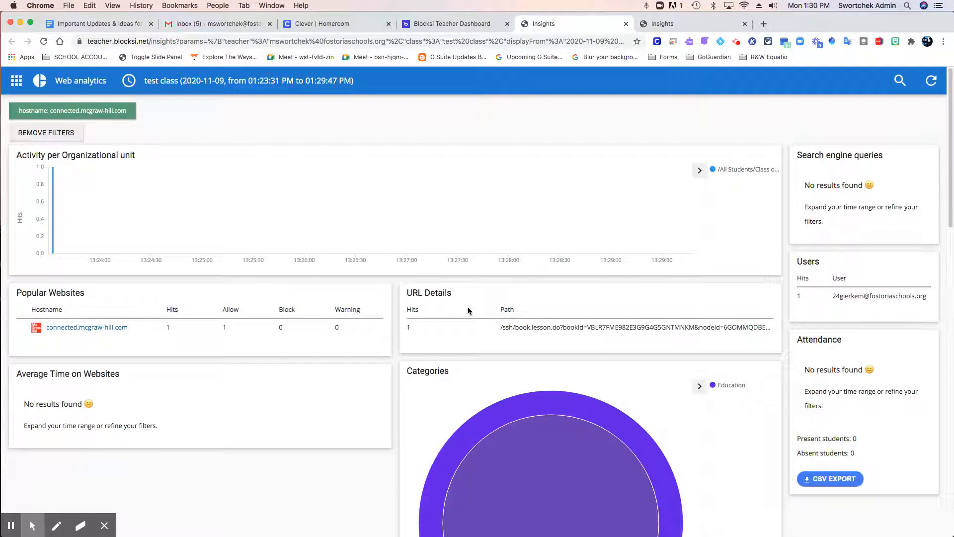
# Return to the Teacher Dashboard page, close the class history, and view and close the schedule of test class.
pyautogui.click(469, 21)
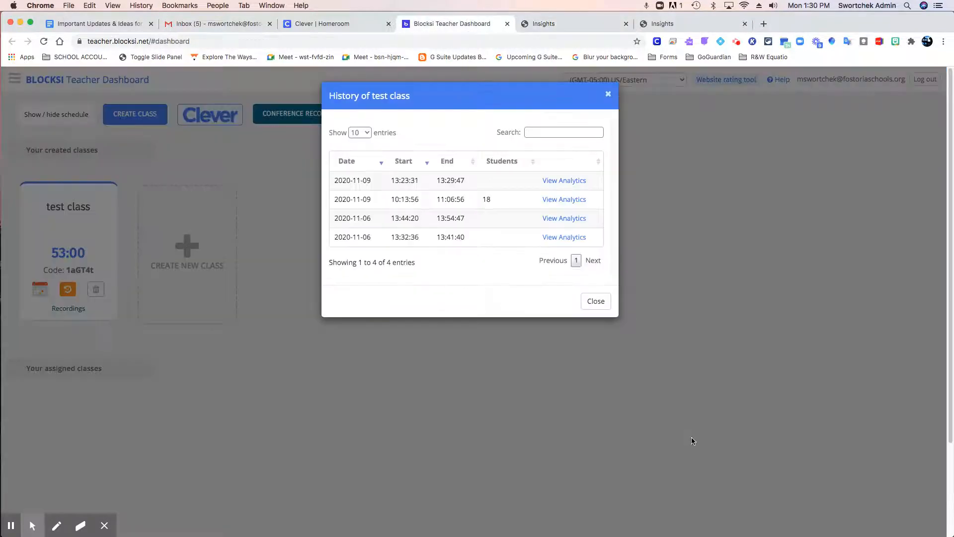
pyautogui.click(591, 301)
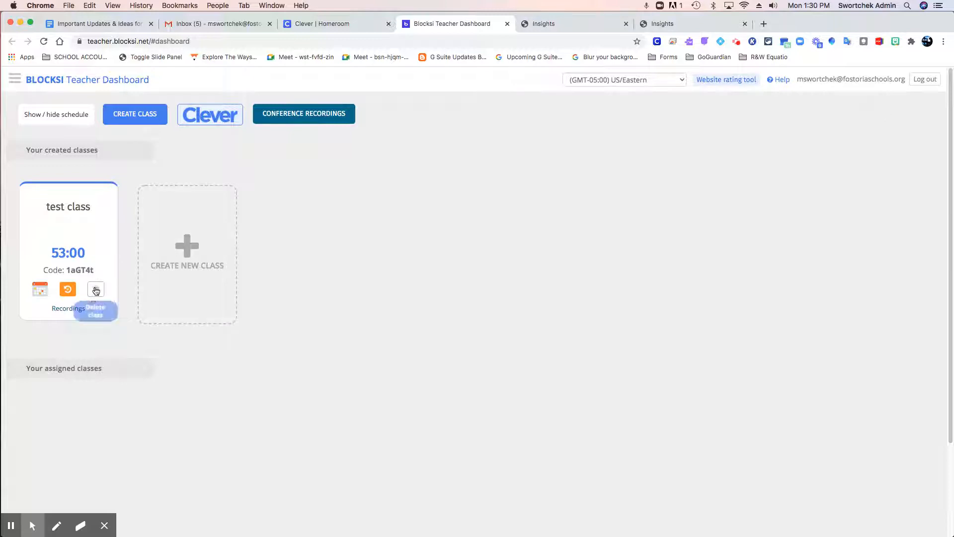
pyautogui.click(40, 290)
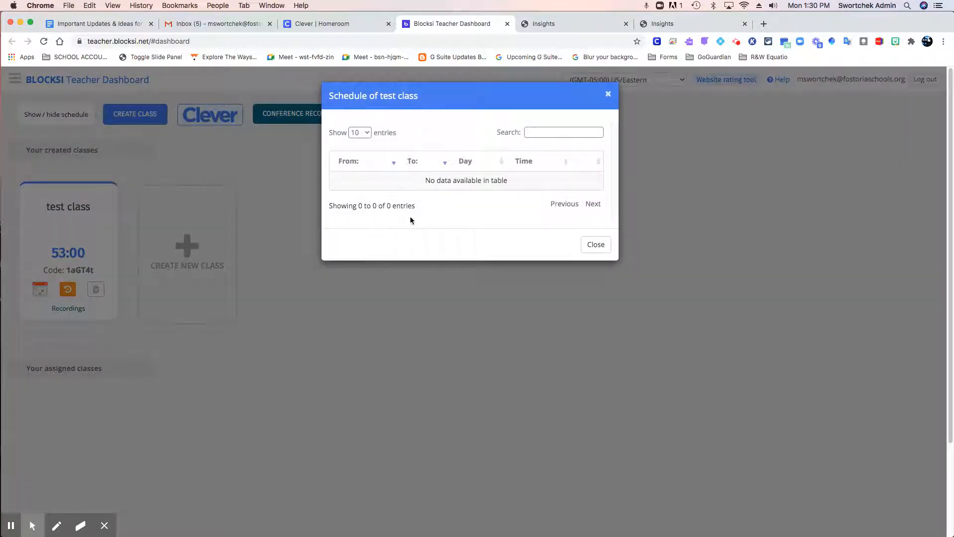
pyautogui.click(596, 244)
# Open test class, display its blocked and allowed URL lists and collapse them again.
pyautogui.click(69, 253)
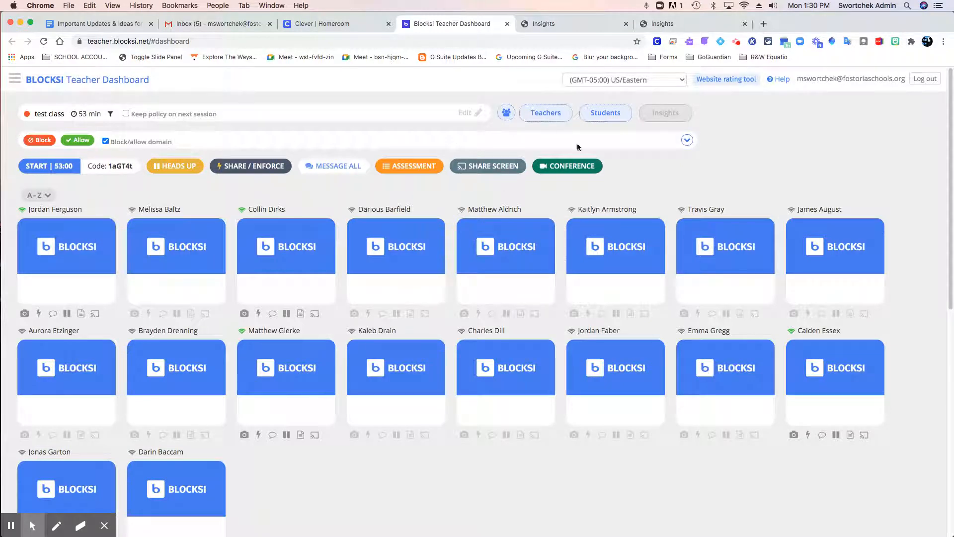
pyautogui.click(686, 141)
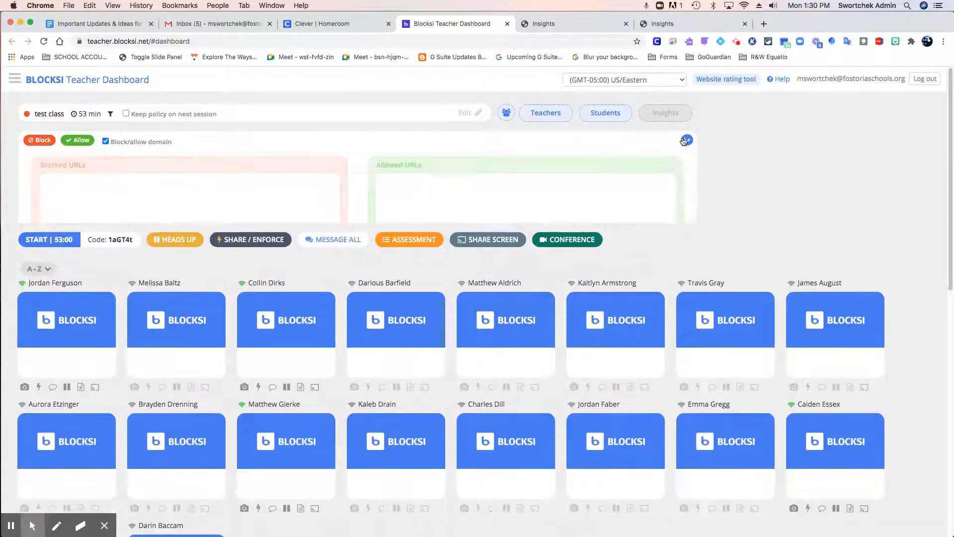
pyautogui.click(684, 141)
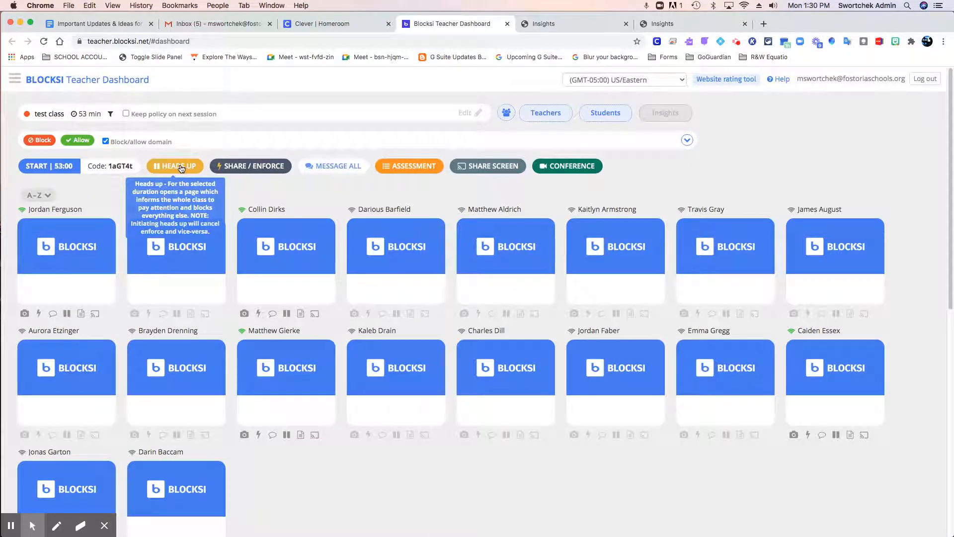
# Start the test class session, inspect the current screen and visited sites of the third student in the second row, and close the details.
pyautogui.click(65, 167)
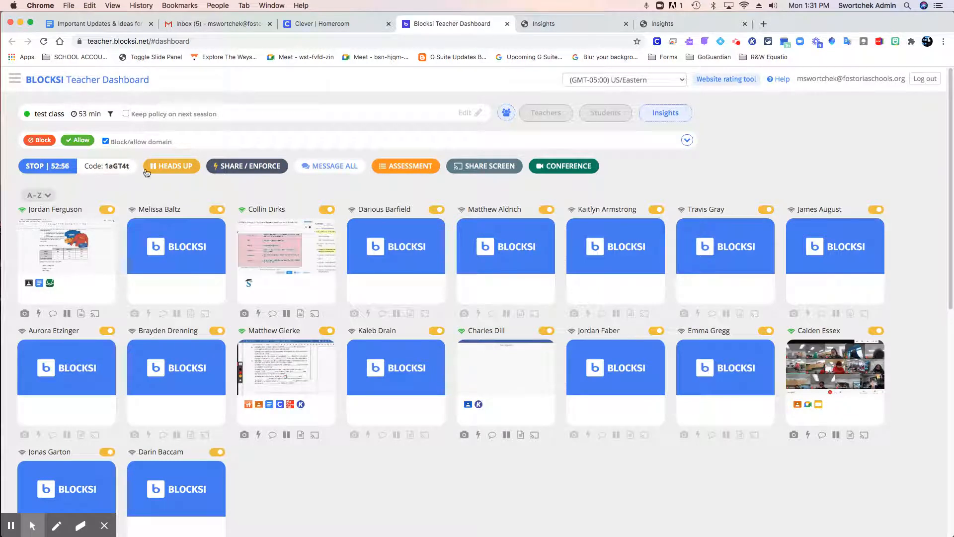
pyautogui.click(269, 407)
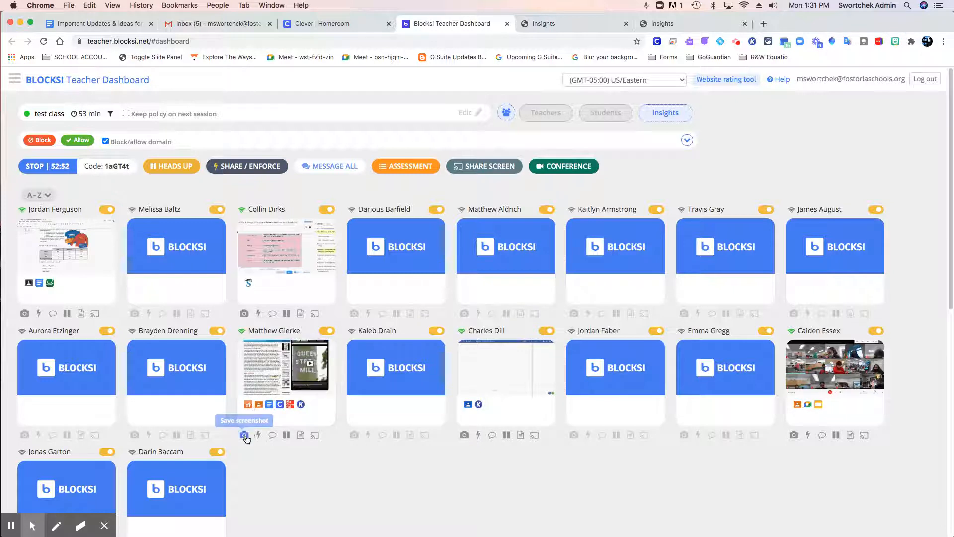
pyautogui.click(270, 363)
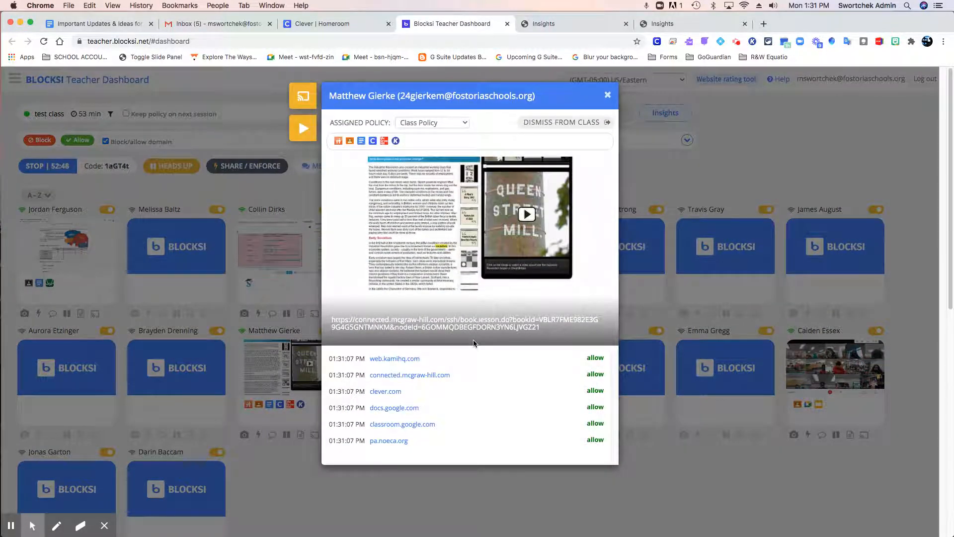
pyautogui.click(607, 95)
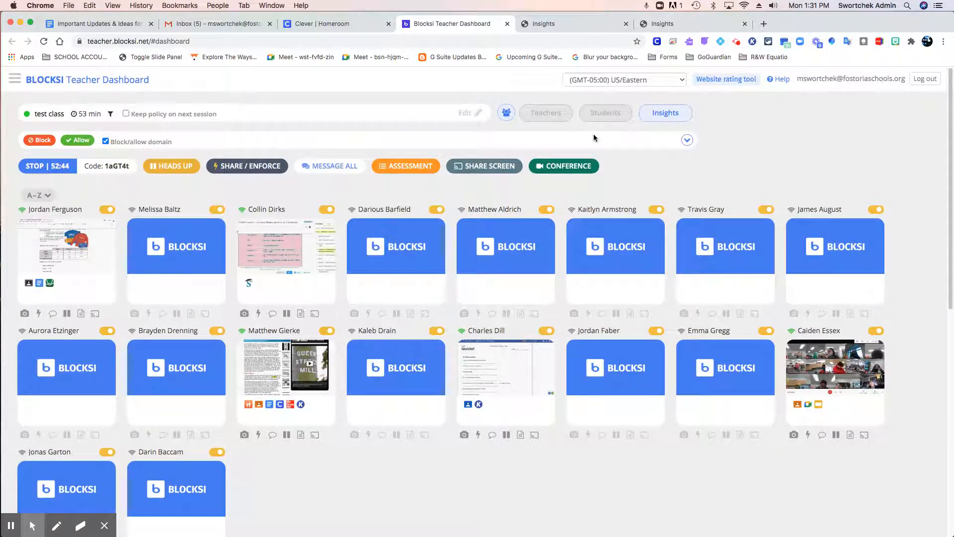
pyautogui.click(697, 25)
pyautogui.click(577, 27)
pyautogui.click(487, 25)
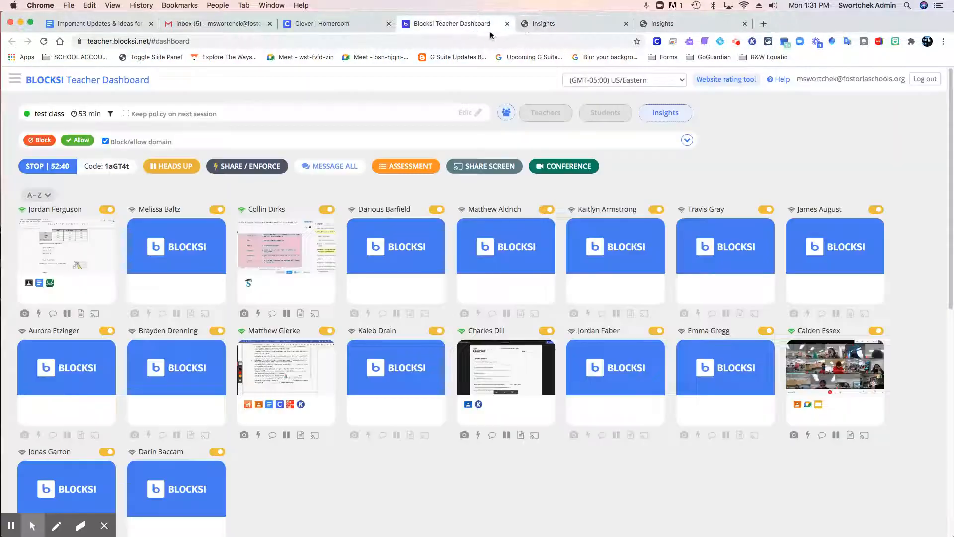